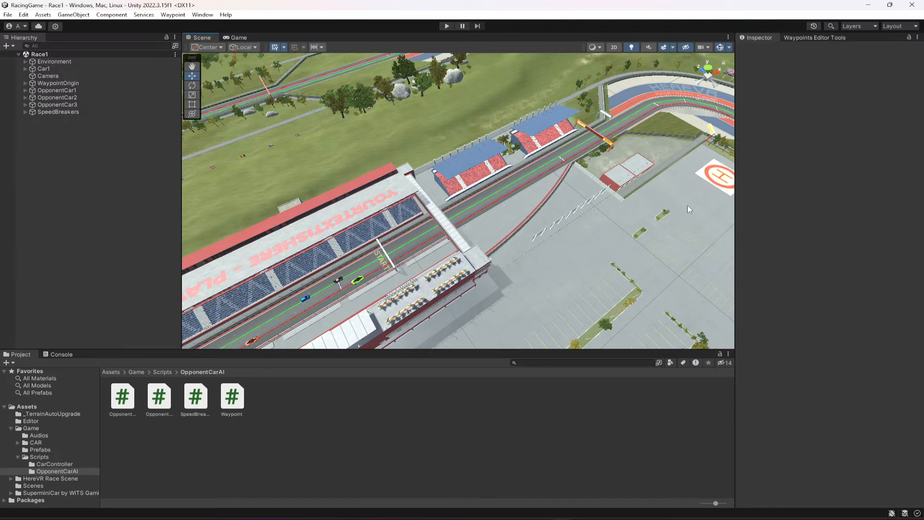
Play-test the race, follow OpponentCar2 and OpponentCar1 around the track in the Scene view, and stop play mode.
right_drag(465, 260, 491, 244)
scroll(564, 219, down, 2)
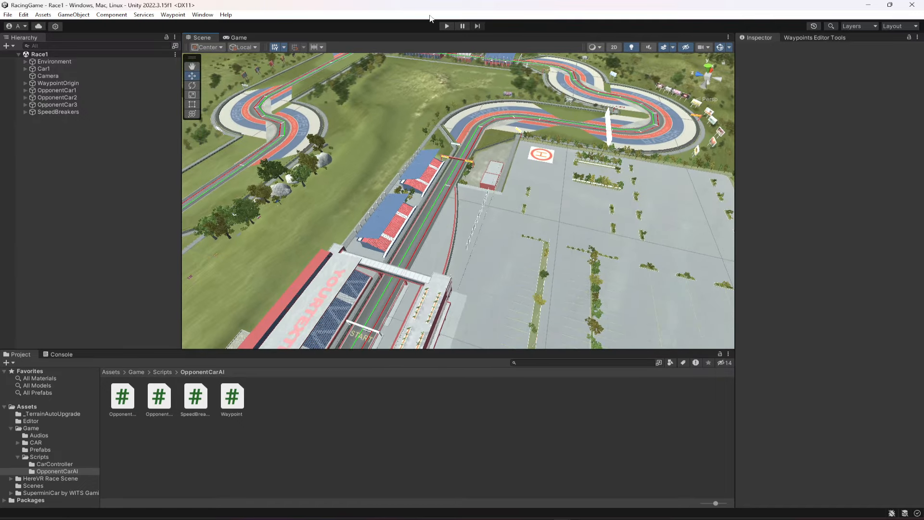
click(447, 26)
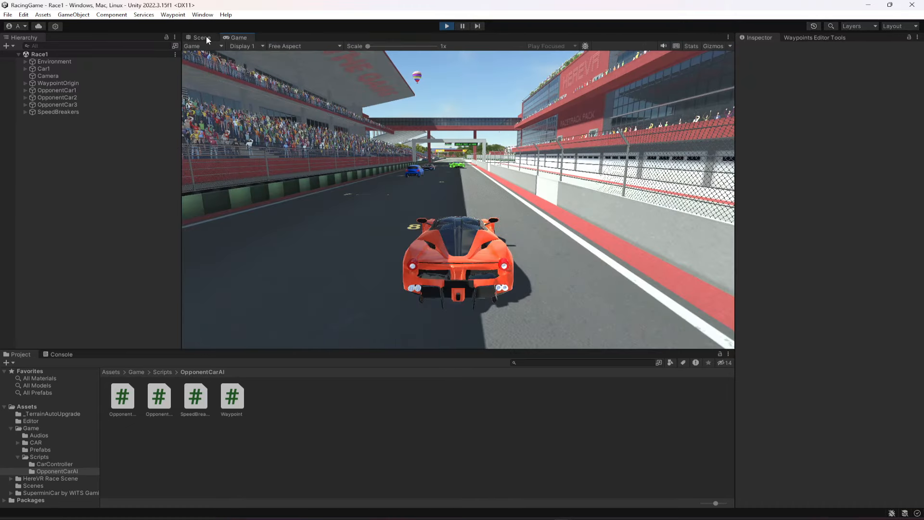
click(206, 39)
right_drag(543, 230, 299, 217)
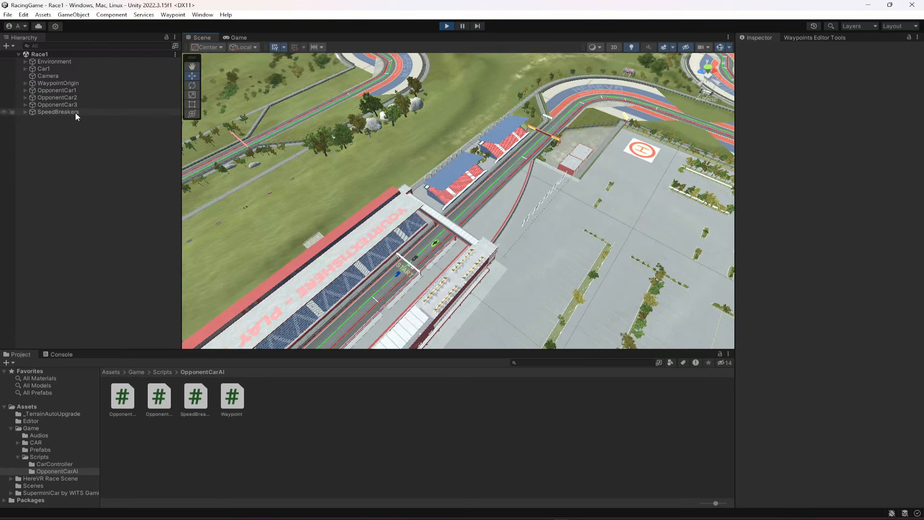
click(67, 97)
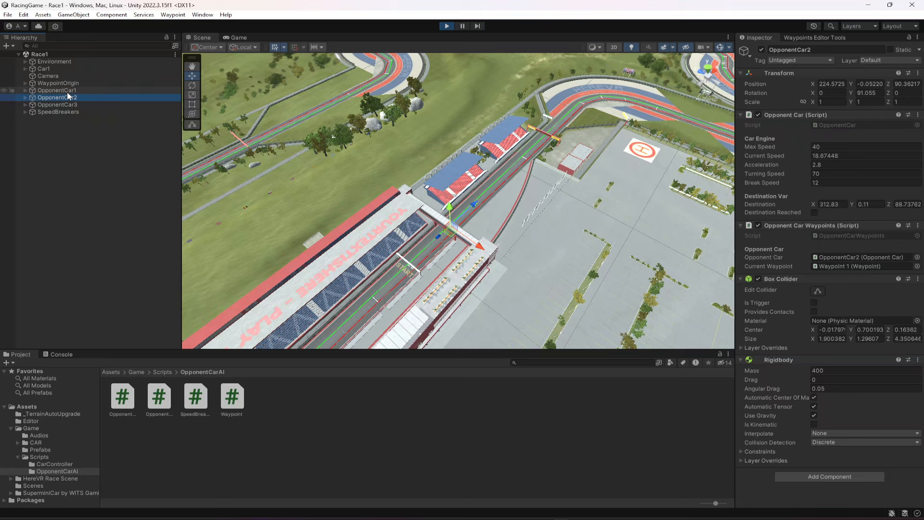
right_drag(448, 235, 528, 192)
click(72, 90)
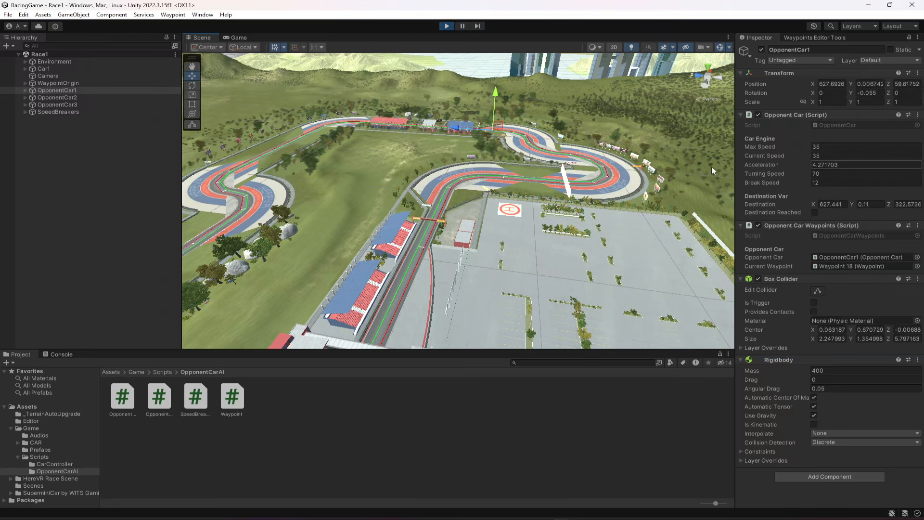
key(ctrl+p)
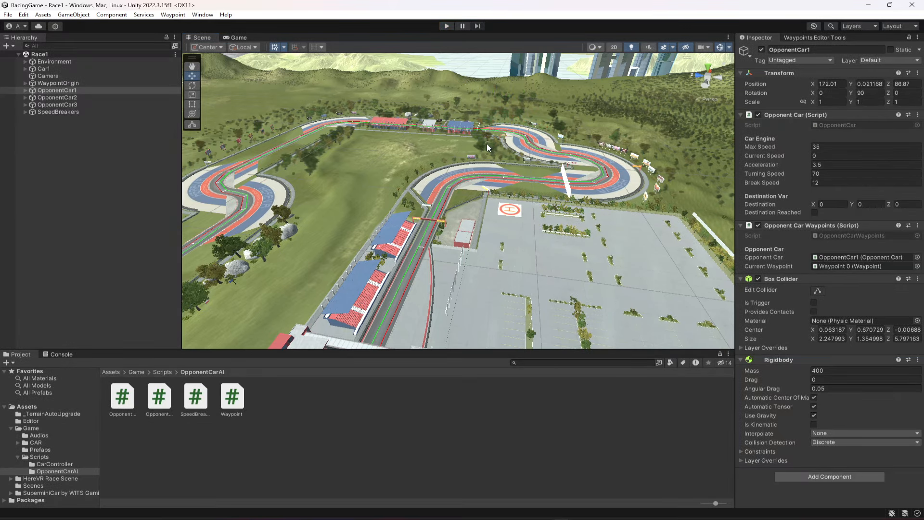
Set SpeedBreaker1's Duration Of Reduction to 7 in its Speed Breaker script.
right_drag(576, 230, 569, 250)
scroll(581, 204, up, 6)
scroll(520, 219, down, 3)
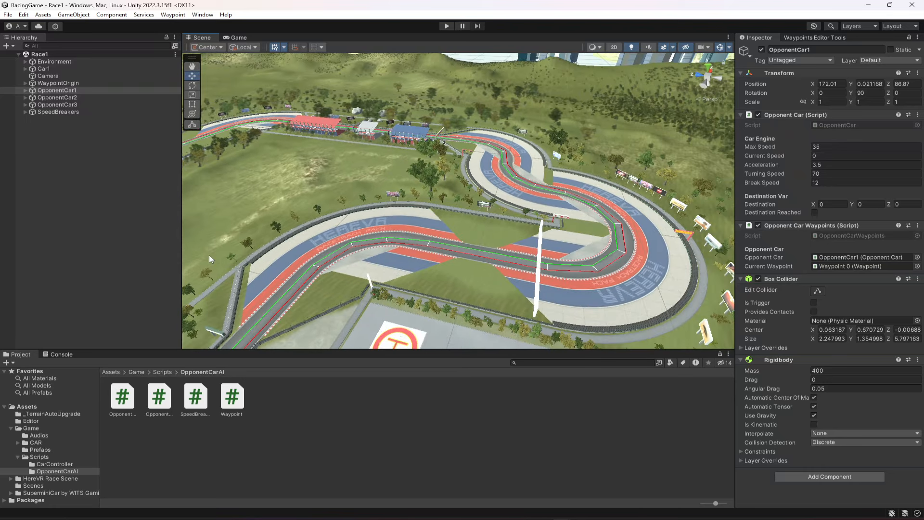
click(25, 112)
click(65, 120)
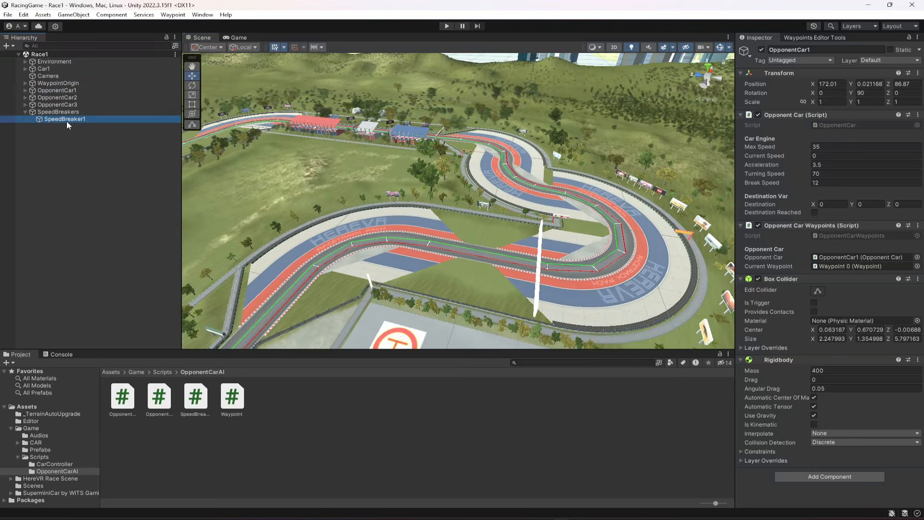
click(844, 234)
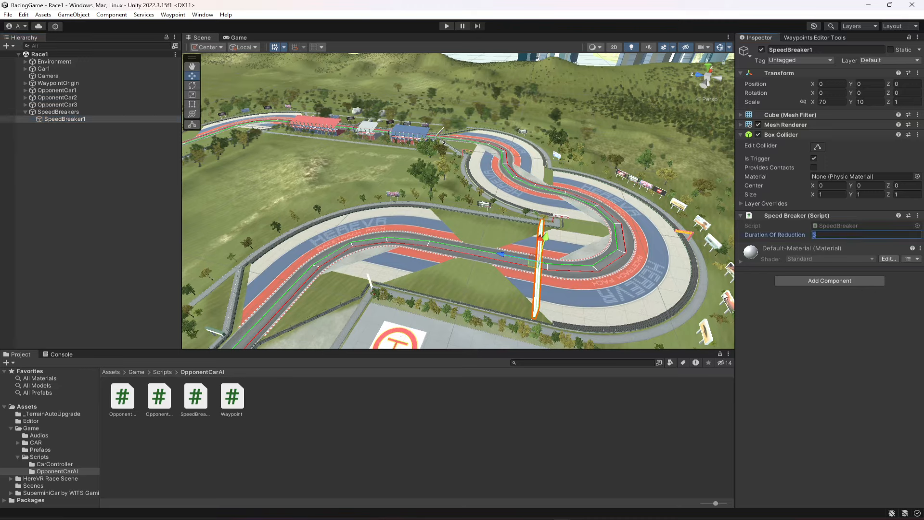
key(Return)
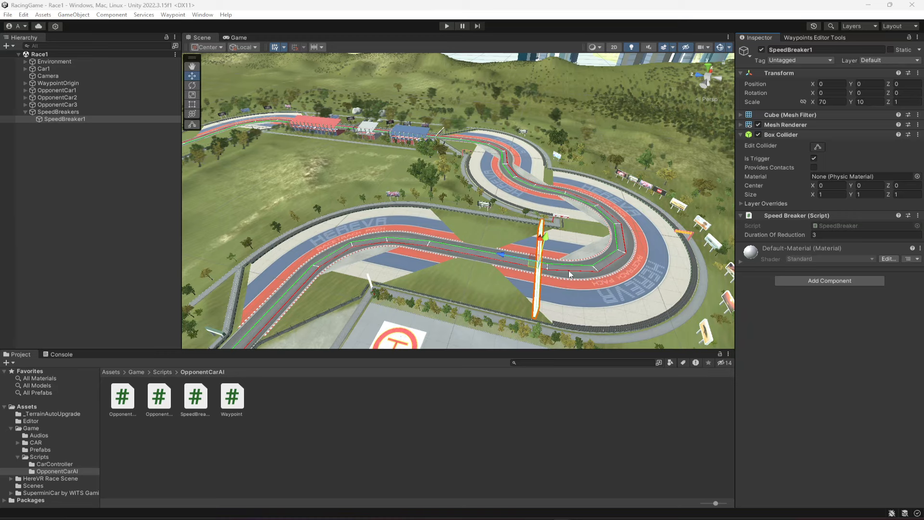
click(829, 235)
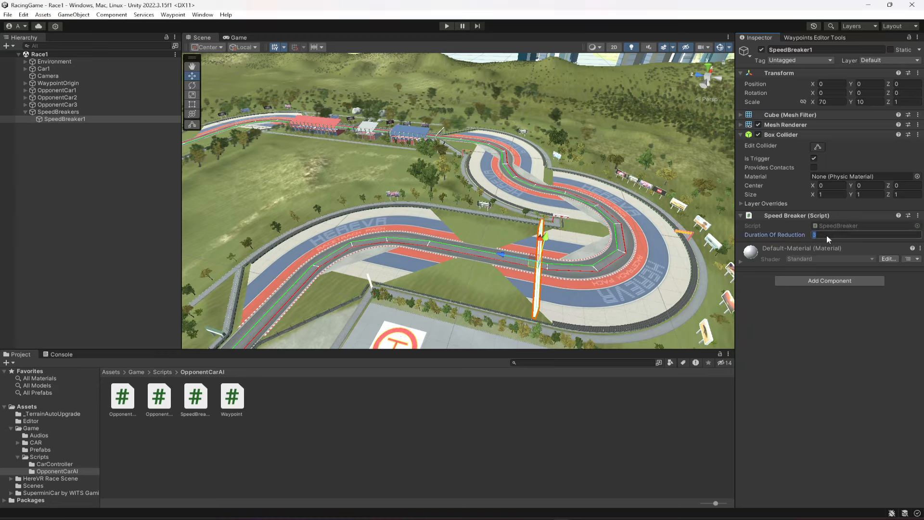
text(7)
key(Return)
Duplicate SpeedBreaker1 and move the copy to the middle of the following S-bend, at about X 101.9, Z 25.2.
right_drag(435, 171, 212, 198)
scroll(449, 292, down, 5)
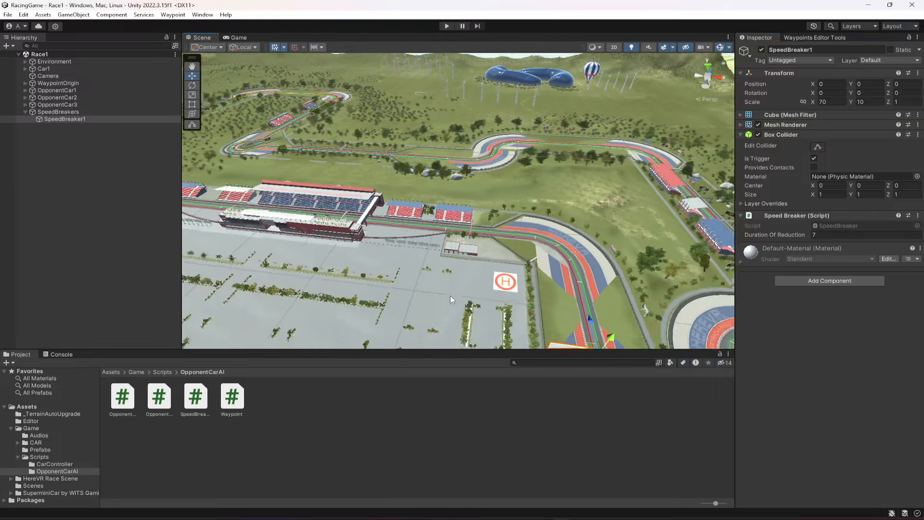
scroll(450, 297, down, 4)
right_drag(481, 200, 541, 204)
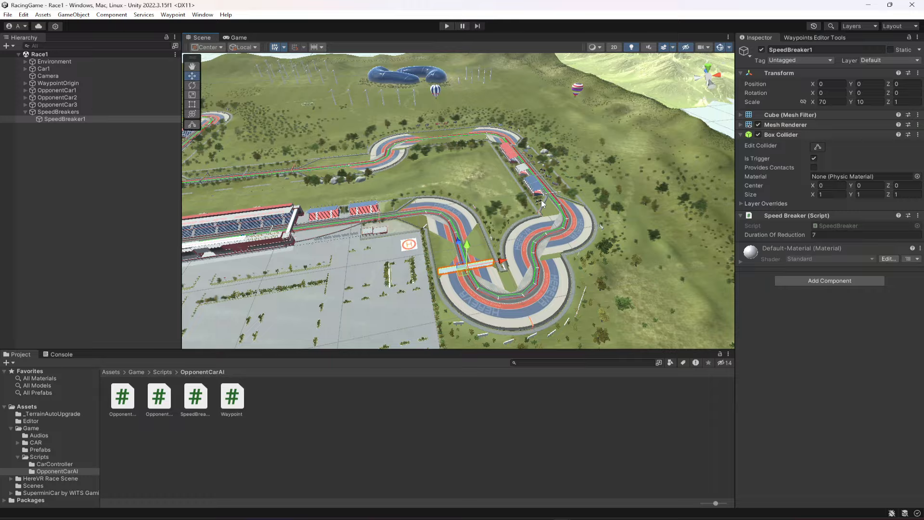
scroll(542, 204, up, 10)
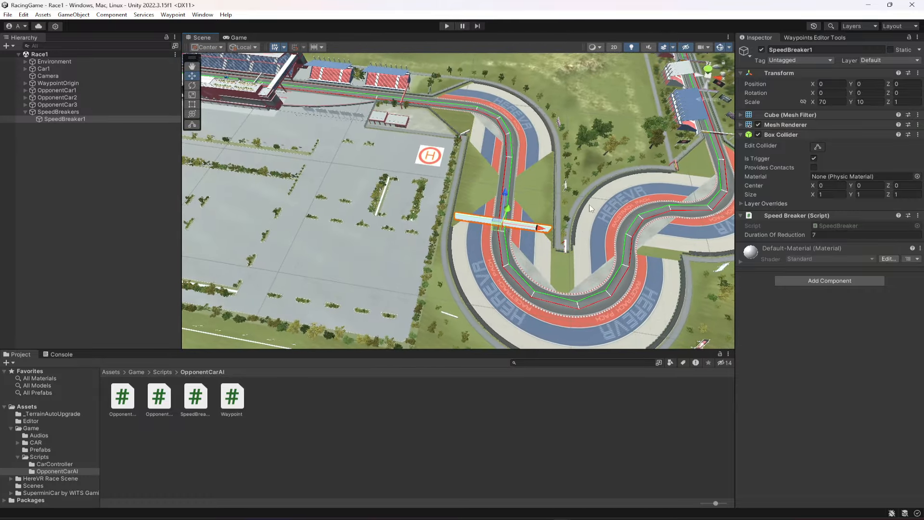
right_drag(582, 192, 461, 229)
scroll(461, 230, down, 6)
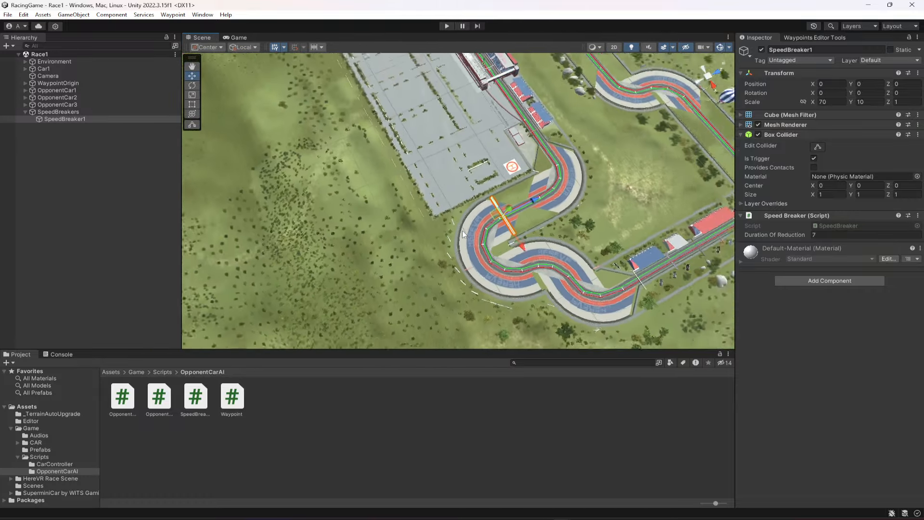
scroll(462, 230, down, 4)
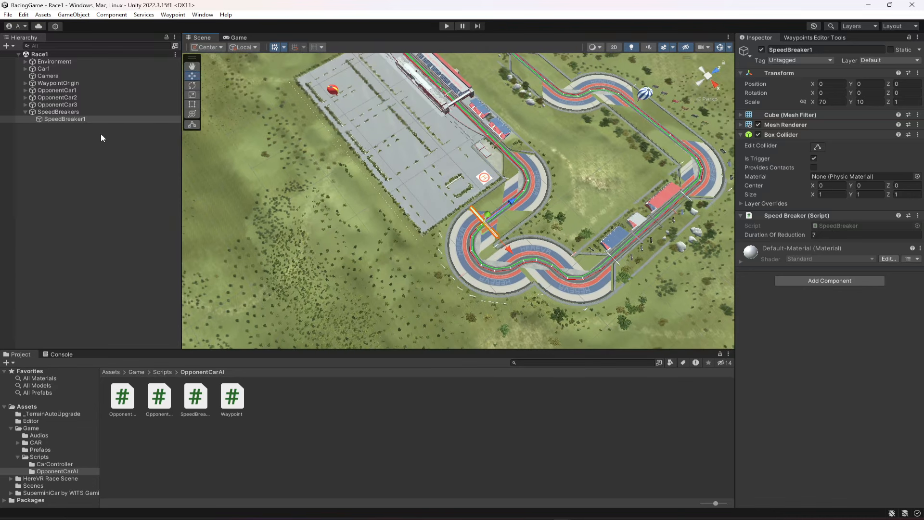
click(72, 120)
key(ctrl+d)
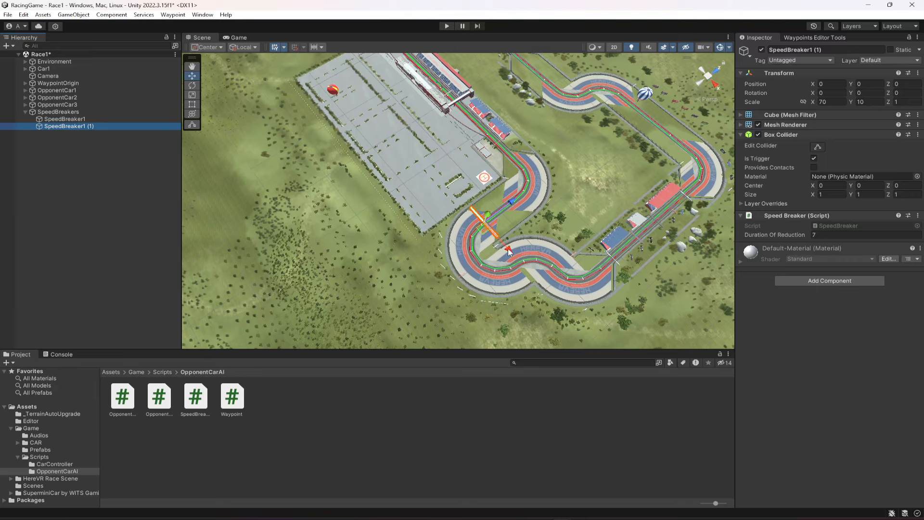
drag(508, 249, 550, 296)
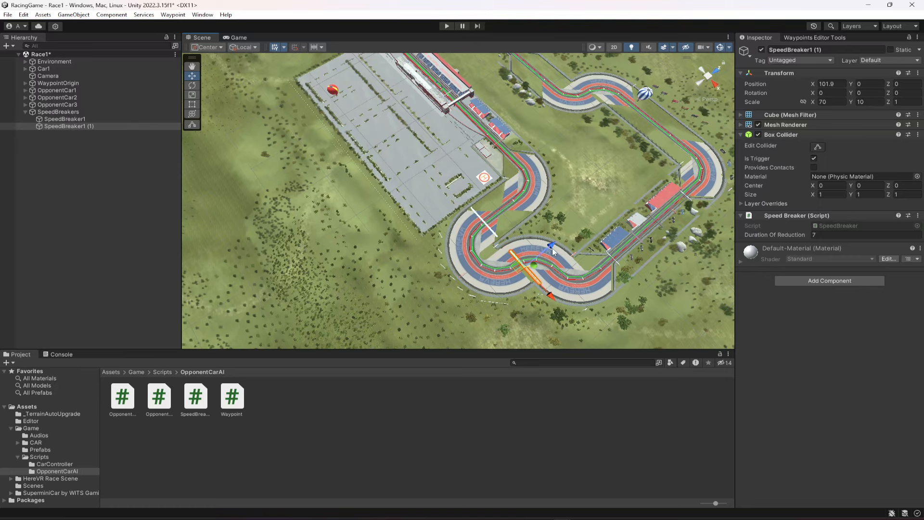
drag(552, 248, 572, 246)
Rotate the copied speed breaker about 49.8° around Y so it crosses the S-bend, and shift it to about X 104.6, Z 21.9.
click(192, 85)
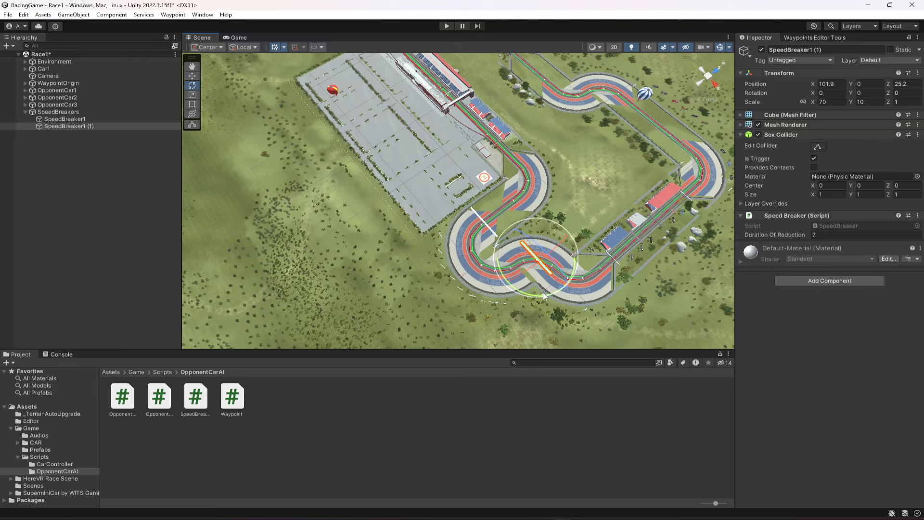
drag(541, 295, 474, 299)
click(192, 75)
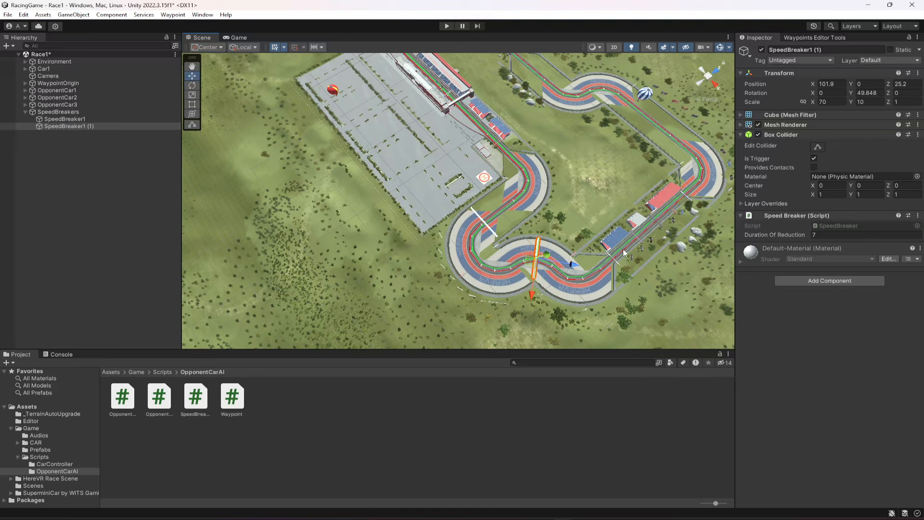
drag(532, 293, 532, 299)
Duplicate SpeedBreaker1 again, list the copy last under SpeedBreakers, and place it at the corner after the grandstands, about X 186, Z 347.
right_drag(611, 284, 423, 289)
scroll(541, 271, down, 5)
scroll(580, 185, down, 7)
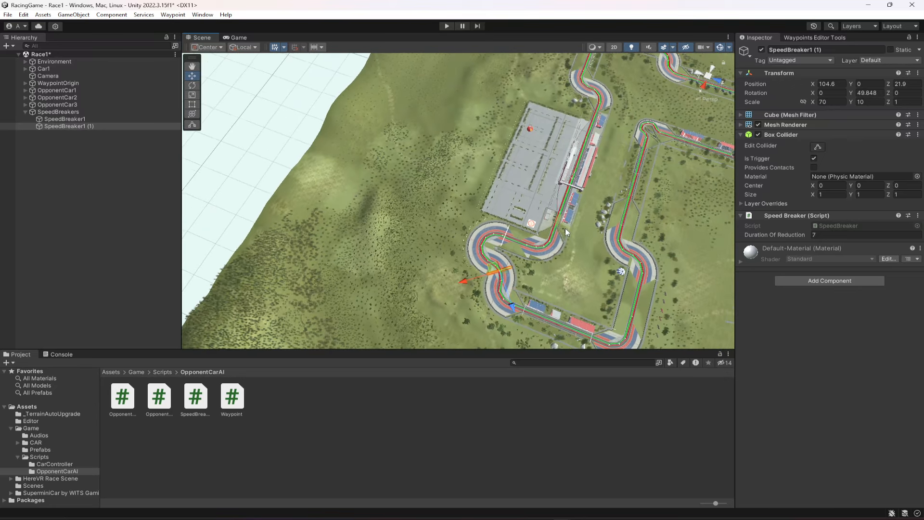
right_drag(579, 184, 544, 218)
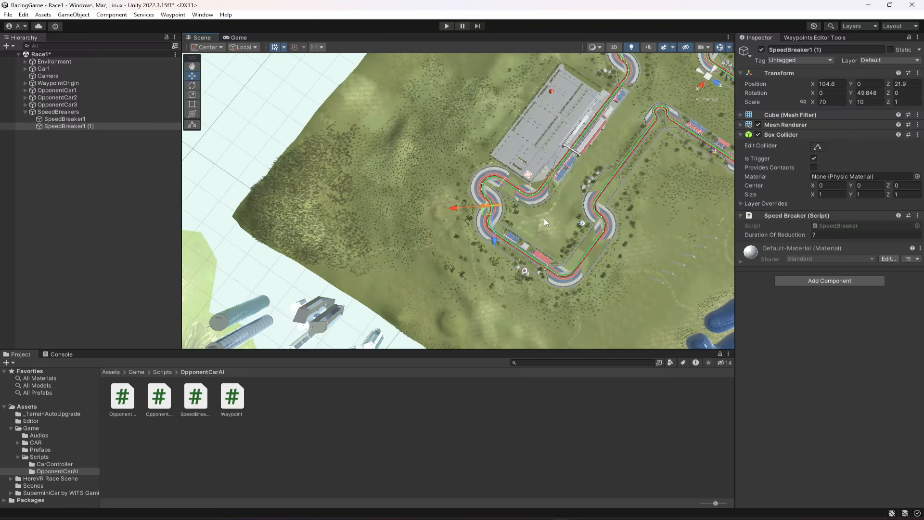
click(65, 118)
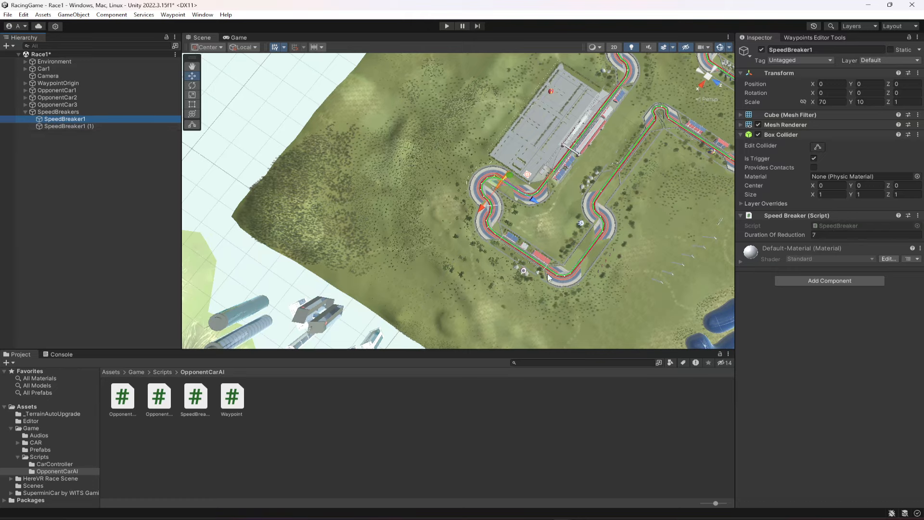
key(ctrl+d)
drag(83, 127, 62, 111)
drag(481, 208, 535, 304)
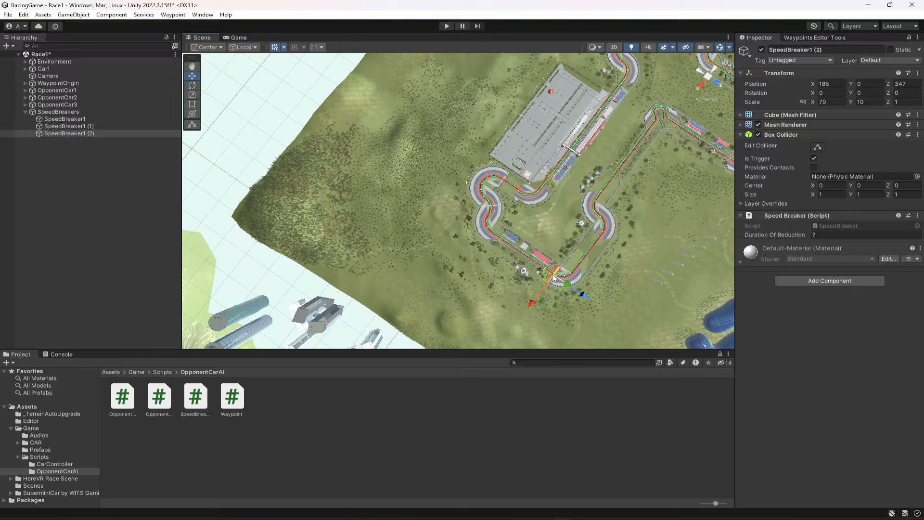
Duplicate SpeedBreaker1 (2) and move the copy along the track to the entrance of the next S-bend.
alt+drag(634, 271, 521, 271)
scroll(519, 273, down, 3)
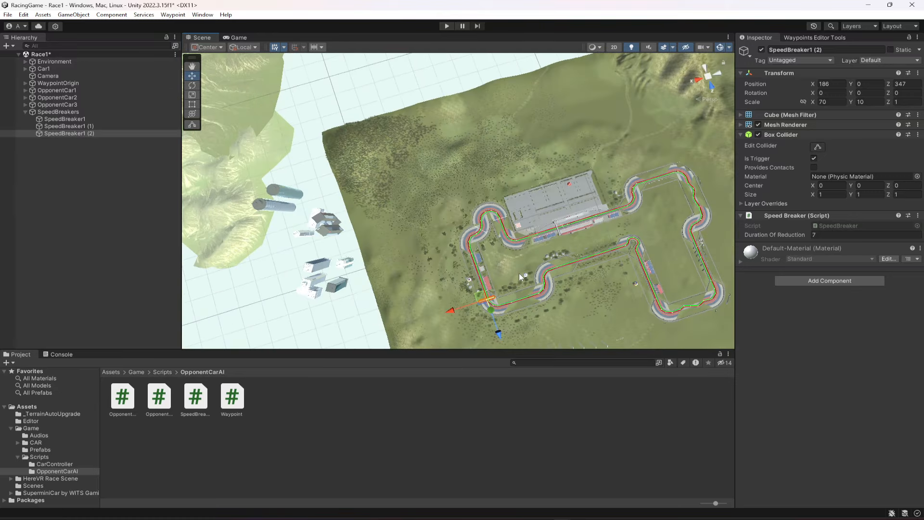
middle_drag(606, 343, 602, 290)
scroll(587, 284, up, 3)
scroll(587, 284, up, 3)
alt+drag(587, 279, 550, 232)
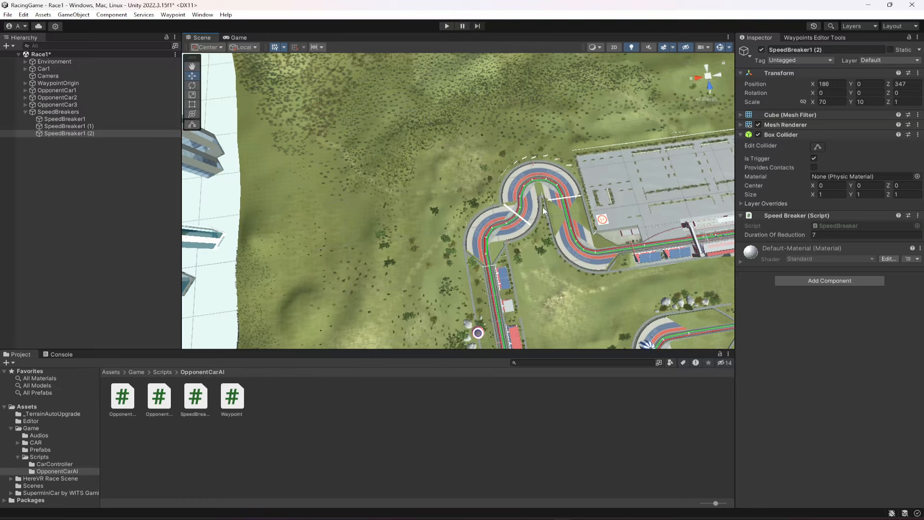
scroll(550, 232, down, 3)
scroll(550, 232, down, 4)
right_drag(536, 235, 535, 259)
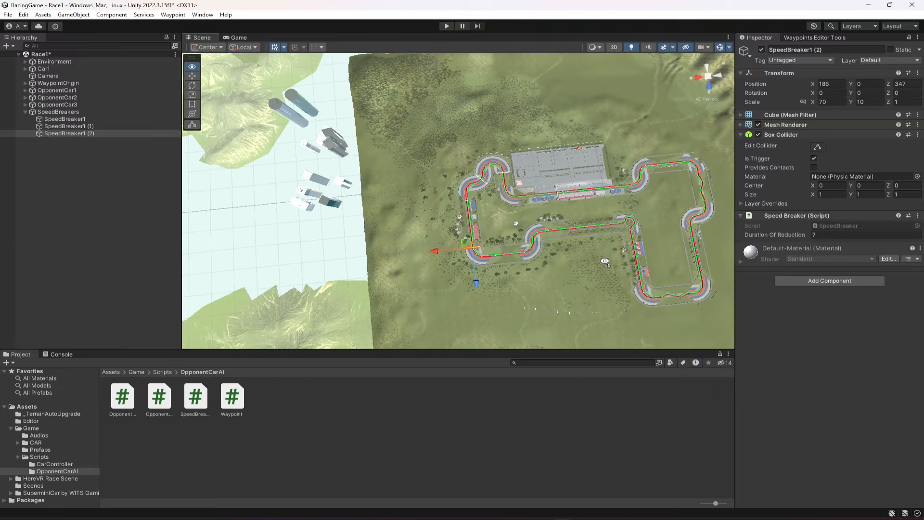
scroll(535, 259, up, 3)
scroll(553, 284, up, 2)
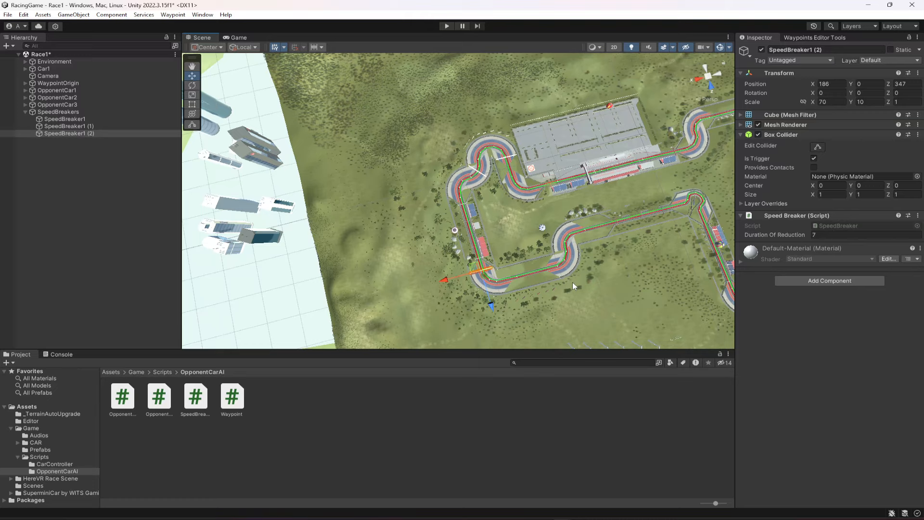
click(82, 135)
key(ctrl+d)
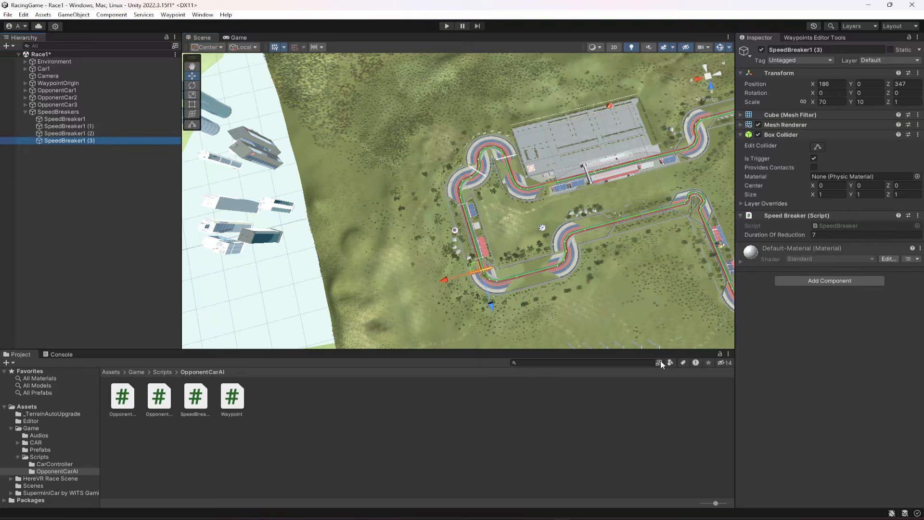
drag(444, 281, 683, 310)
Rotate the new speed breaker to about -89.5° around Y and position it across the bend entrance at about X -44, Z 396.
click(193, 87)
key(w)
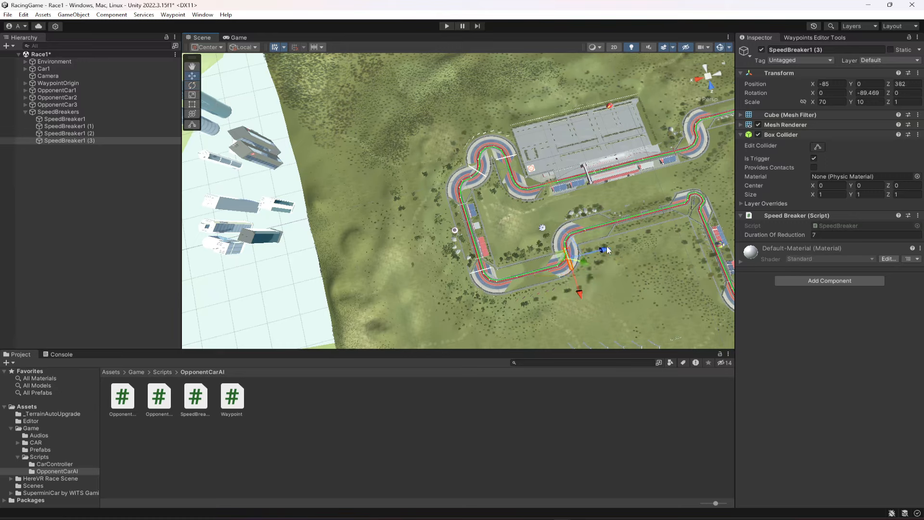
drag(606, 250, 596, 256)
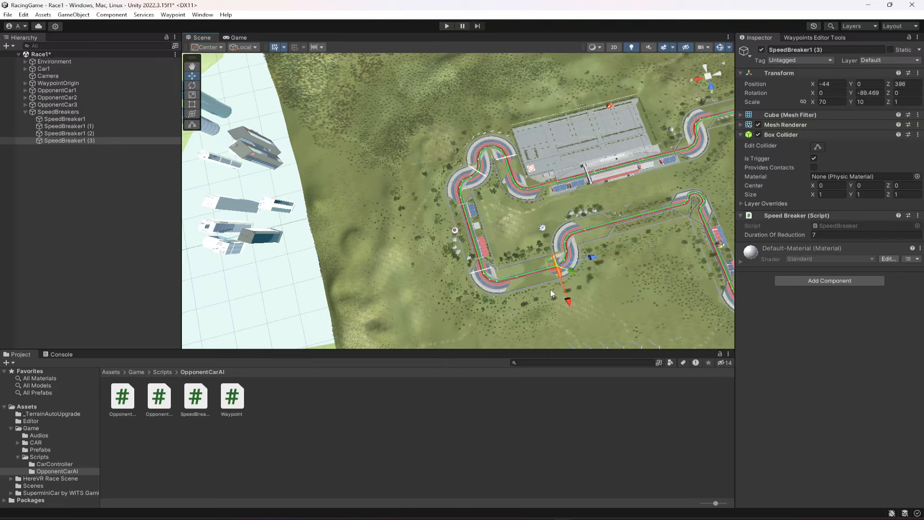
Duplicate SpeedBreaker1 (3) and move the copy along the straight toward the hairpin, to about X -473, Z 400.
key(ctrl+d)
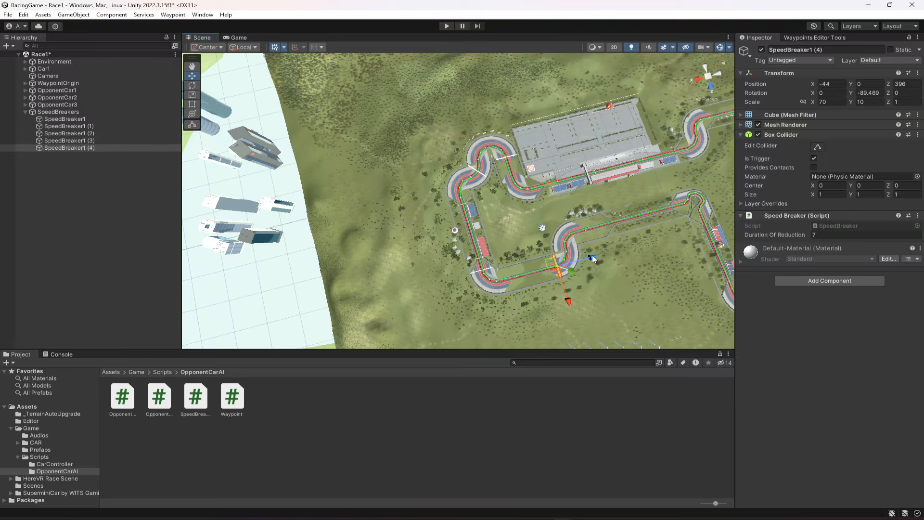
drag(593, 259, 676, 260)
click(682, 256)
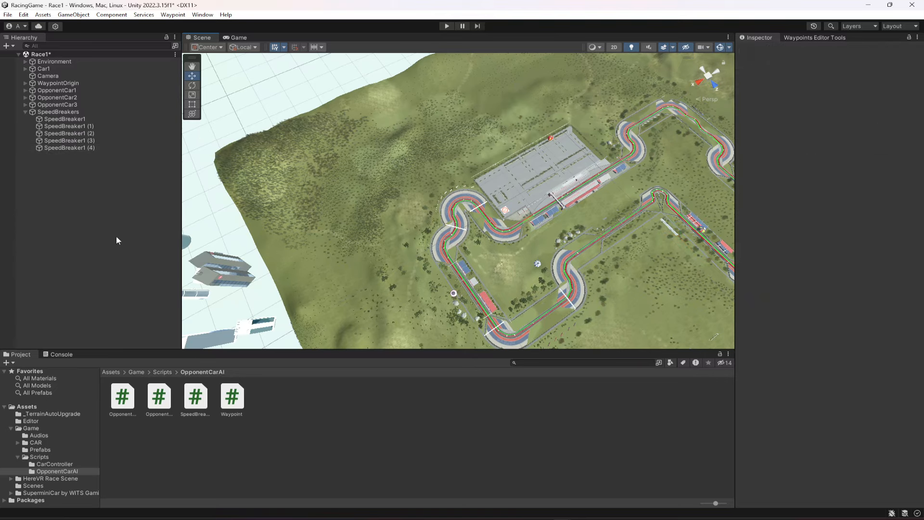
click(68, 148)
alt+drag(419, 258, 671, 217)
scroll(512, 236, up, 6)
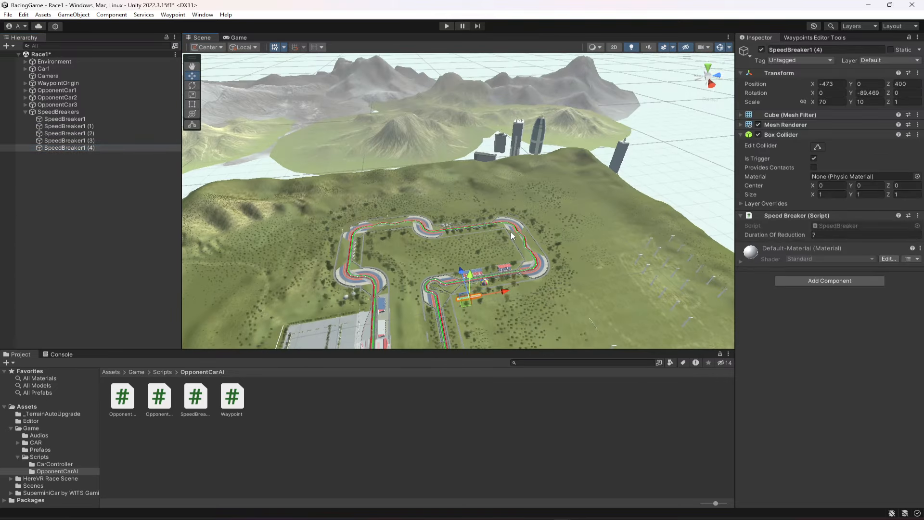
Shift the copied speed breaker onto the track at the hairpin entrance, to about X -486, Z 309.
right_drag(440, 209, 487, 267)
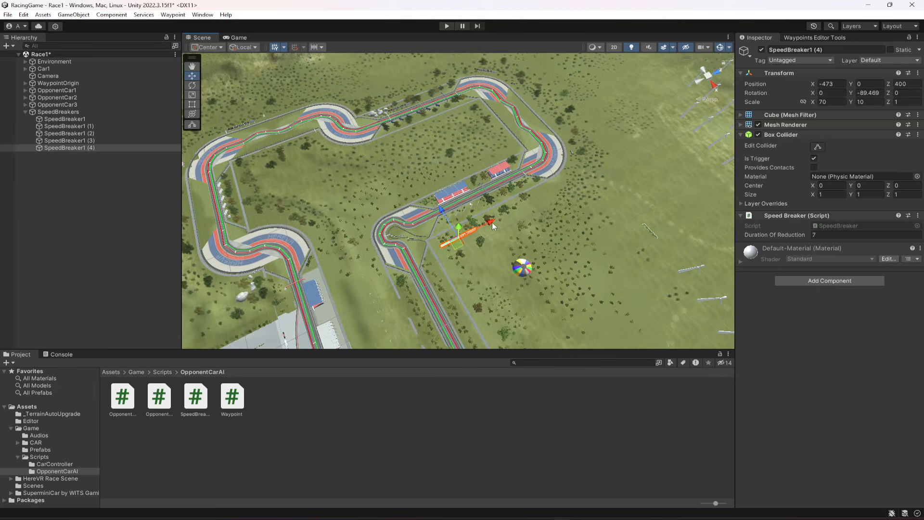
drag(489, 224, 448, 252)
alt+drag(722, 279, 451, 302)
scroll(452, 302, down, 6)
right_drag(452, 303, 511, 298)
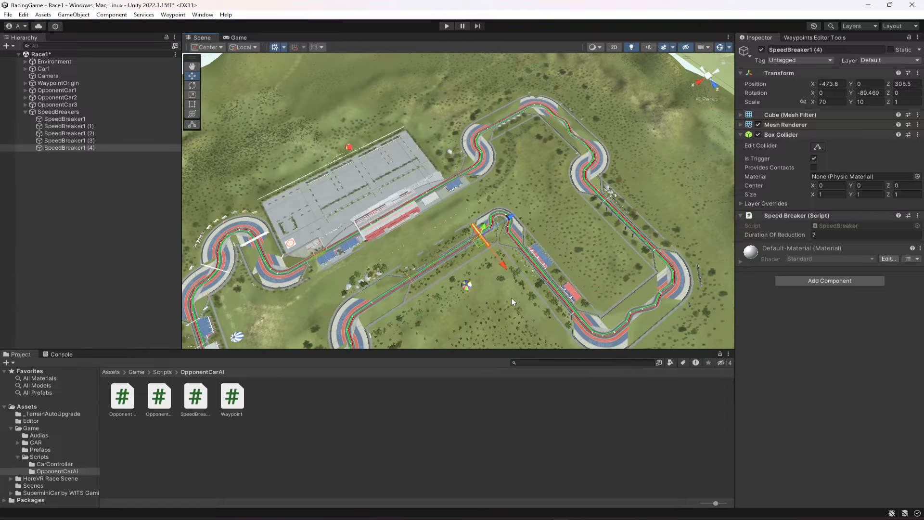
scroll(511, 297, down, 2)
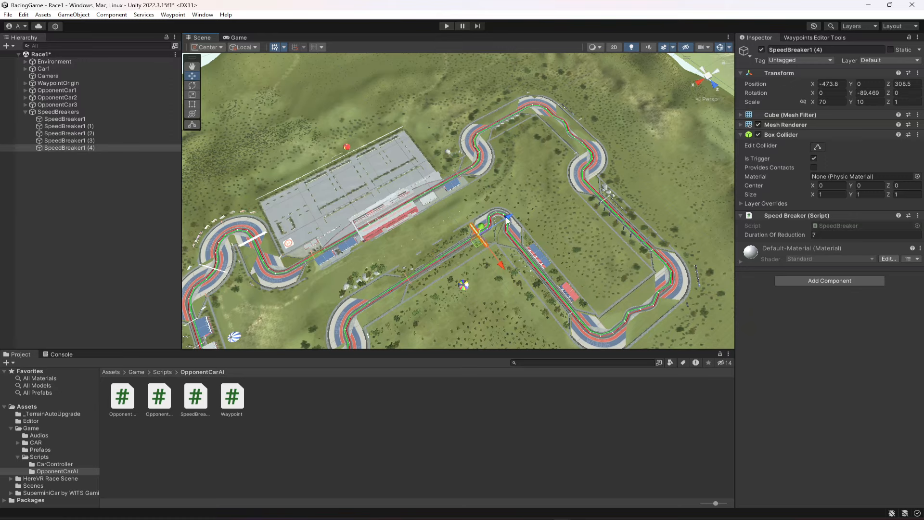
drag(507, 219, 511, 216)
Duplicate SpeedBreaker1 (4), set the copy's Y rotation to 0, and place it at the corner after the hairpin straight, about X -539, Z 618.
click(102, 148)
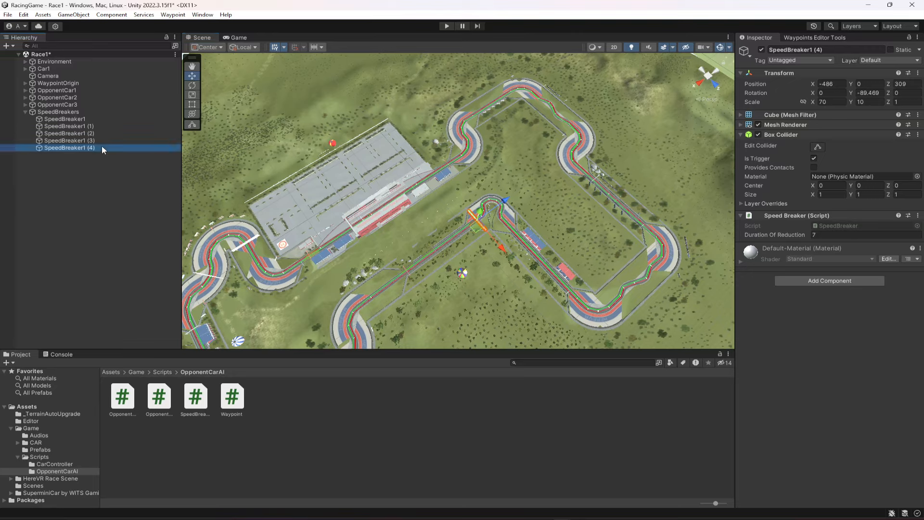
key(ctrl+d)
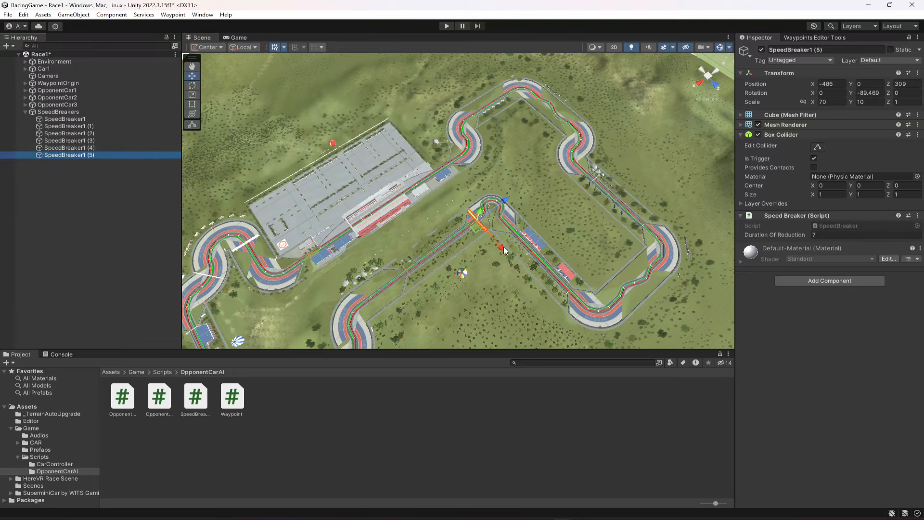
drag(503, 249, 596, 326)
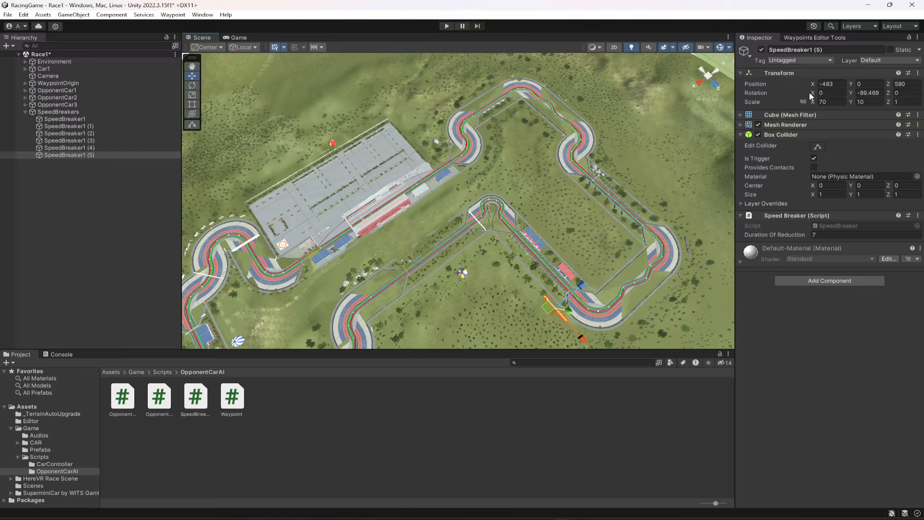
text(0)
mouse_move(553, 321)
mouse_down()
mouse_move(611, 330)
mouse_move(556, 326)
mouse_up()
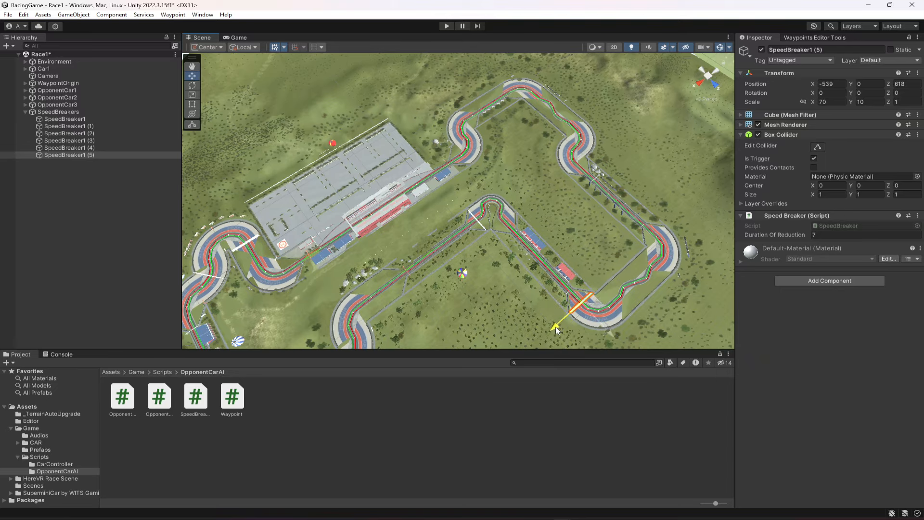
Duplicate SpeedBreaker1 (5), place the copy at the following corner, about X -786, Z 657, and rotate it about 26.9° around Y.
alt+drag(516, 283, 598, 262)
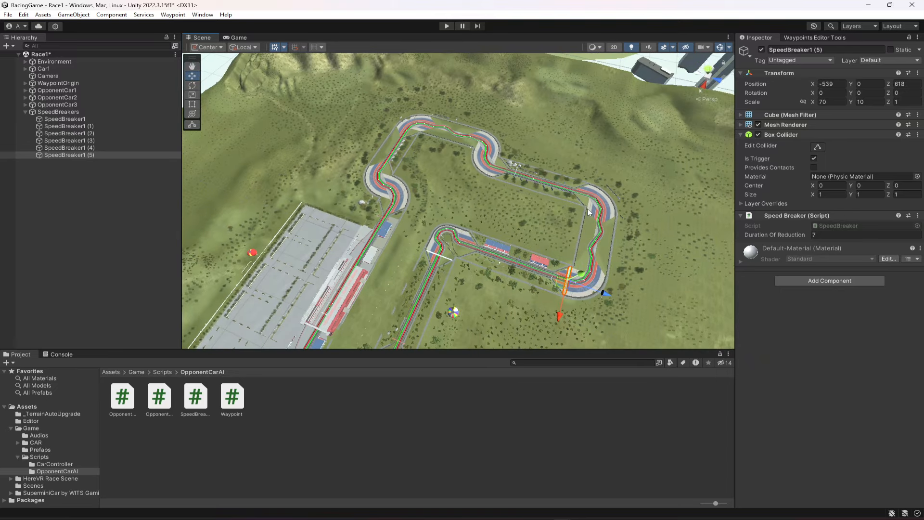
key(ctrl+d)
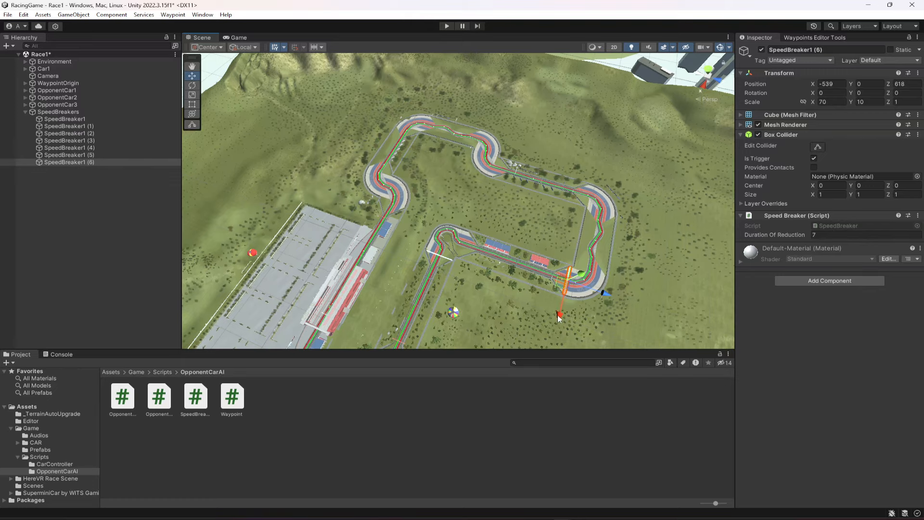
drag(561, 316, 643, 212)
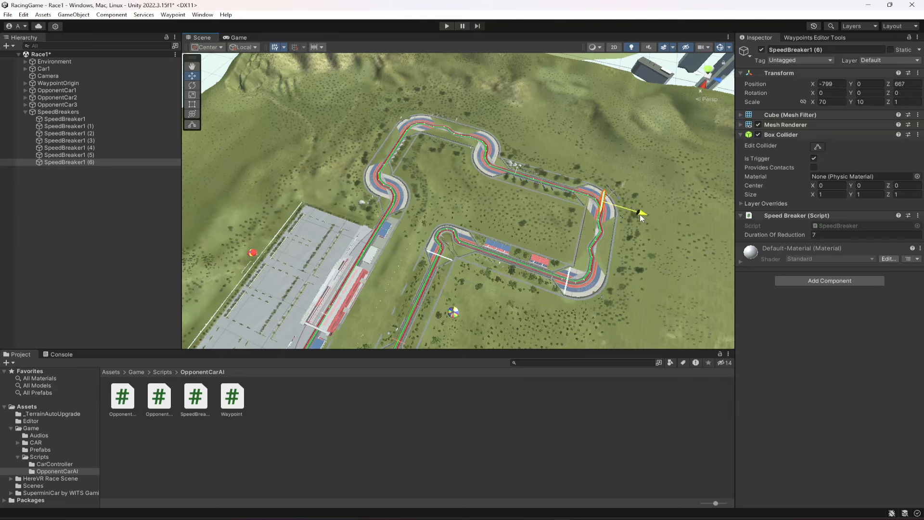
drag(594, 237, 578, 227)
click(192, 85)
key(w)
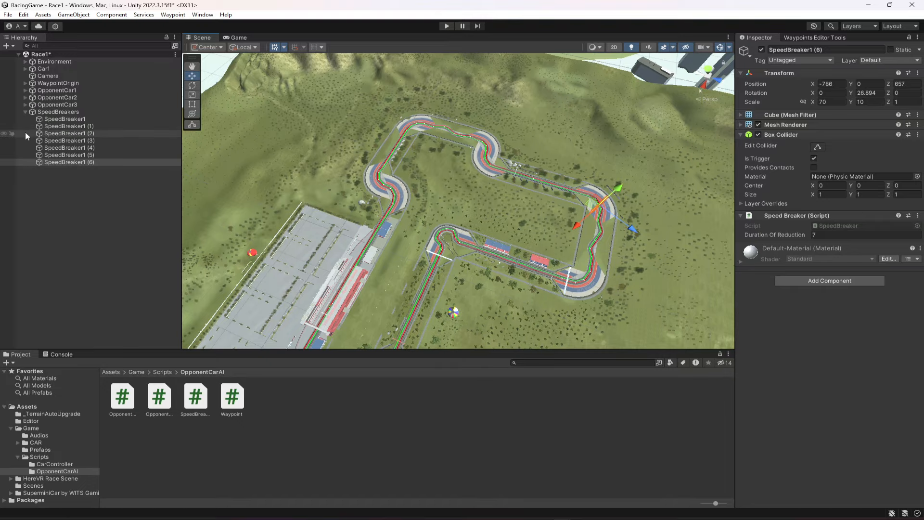
Inspect SpeedBreaker1 (6) up close and nudge it across the corner to about X -787.5, Z 657.8.
double_click(72, 163)
middle_drag(461, 223, 474, 195)
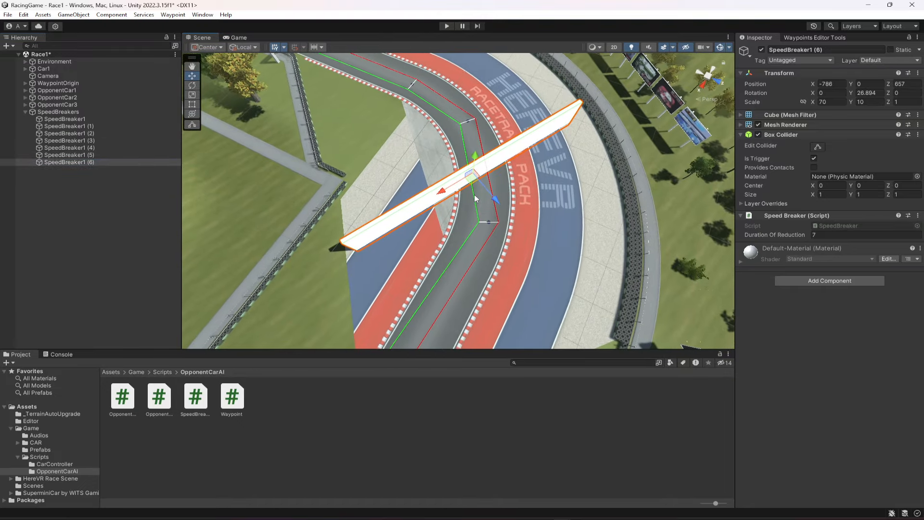
scroll(475, 194, up, 12)
right_drag(474, 194, 491, 154)
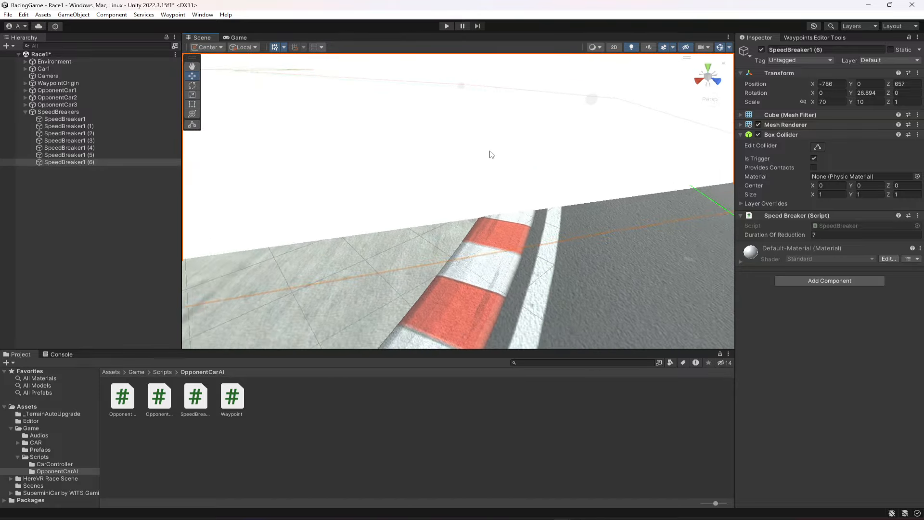
scroll(491, 155, down, 12)
right_drag(571, 143, 459, 195)
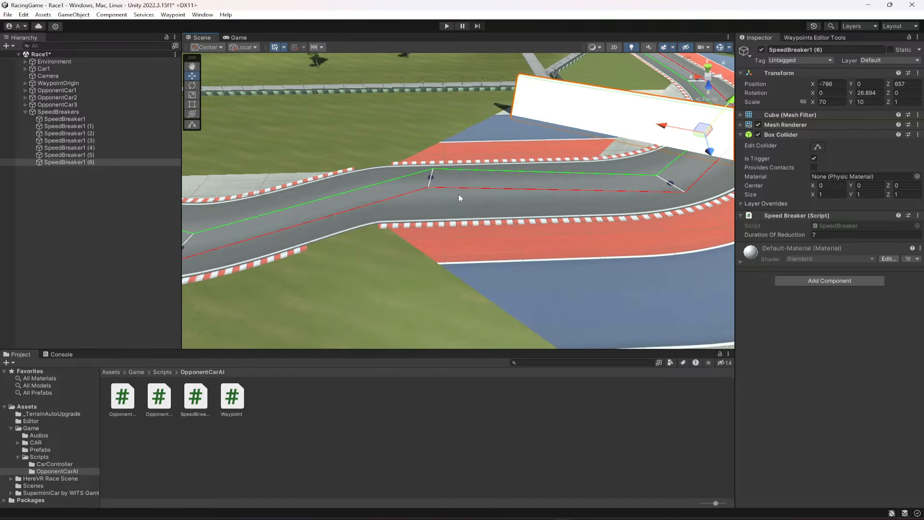
scroll(477, 191, down, 8)
drag(514, 166, 509, 166)
right_drag(510, 166, 420, 182)
scroll(421, 182, down, 12)
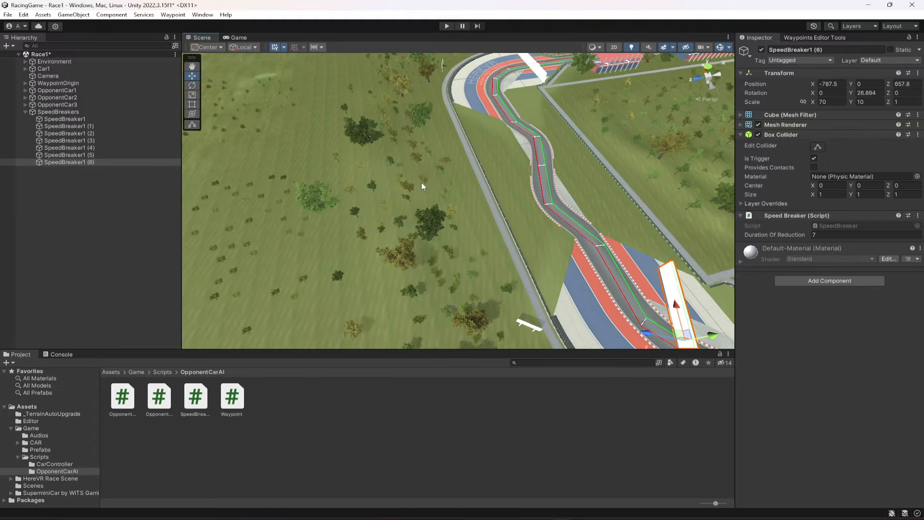
Duplicate SpeedBreaker1 (6), set the copy's Y rotation to 0, and place it at the next S-bend entrance, about X -810, Z 353.7.
right_drag(561, 250, 381, 252)
click(104, 154)
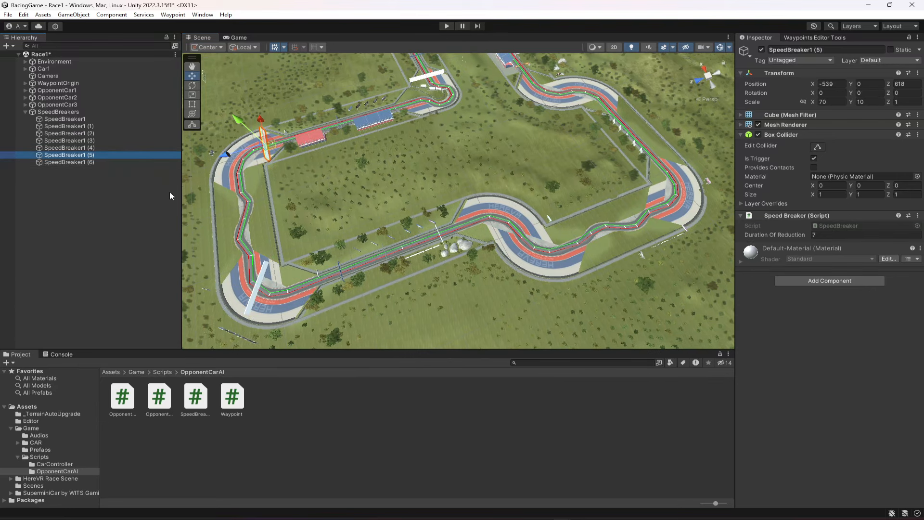
click(88, 161)
key(ctrl+d)
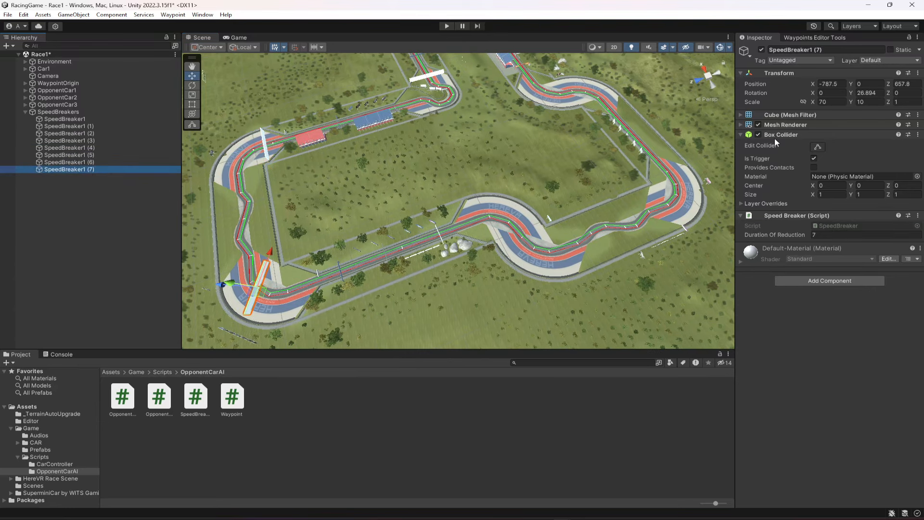
click(881, 100)
text(0)
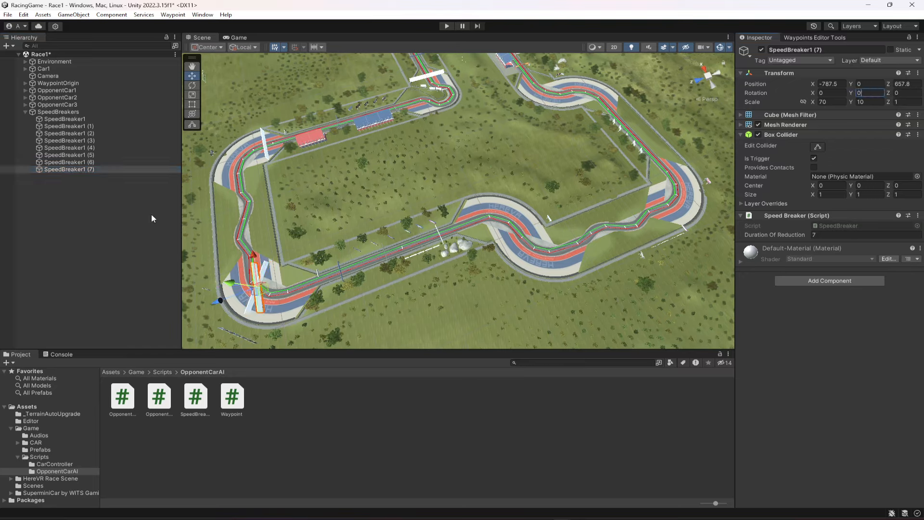
drag(219, 306, 464, 291)
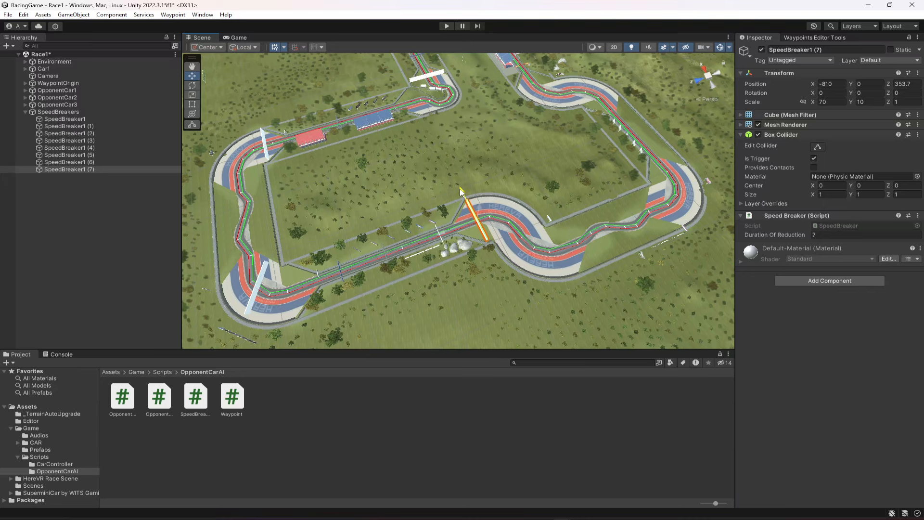
Duplicate SpeedBreaker1 (7) and place the copy across the corner beyond the S-bend, about X -899.4, Z 73.3.
alt+drag(447, 274, 484, 260)
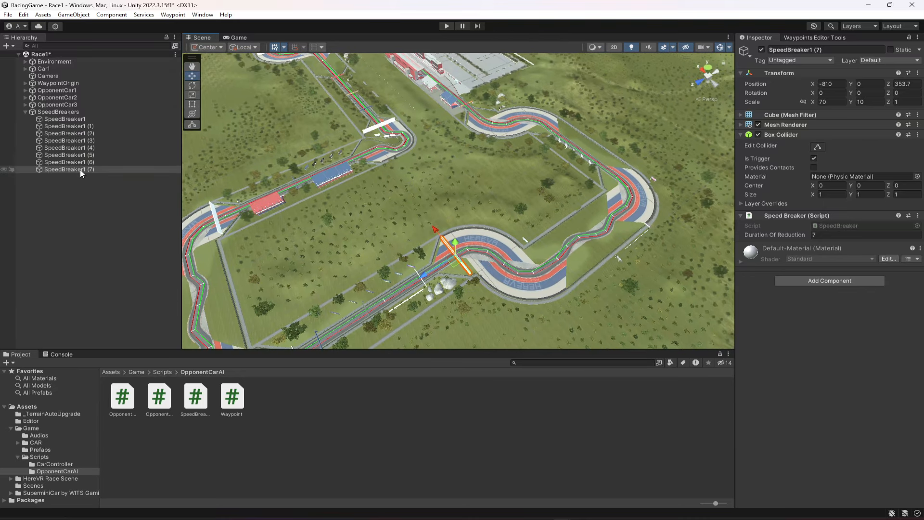
key(ctrl+d)
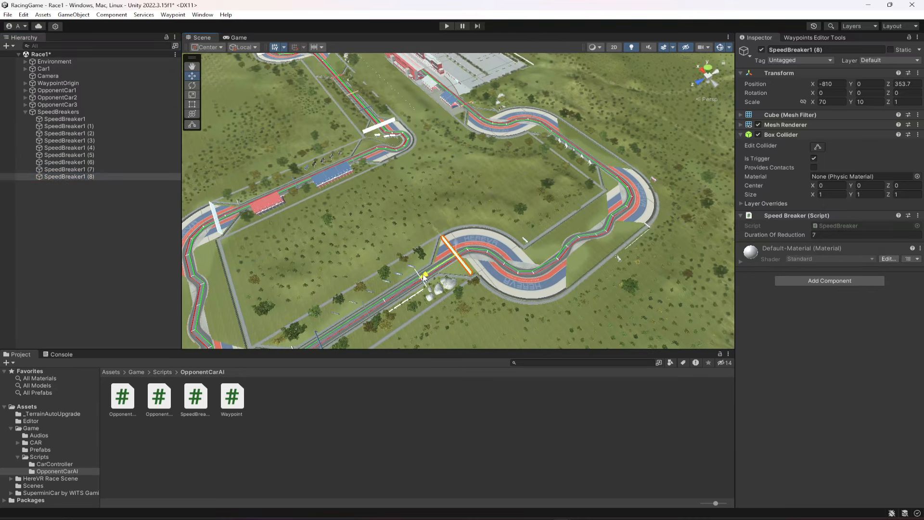
drag(422, 273, 597, 234)
drag(559, 151, 597, 180)
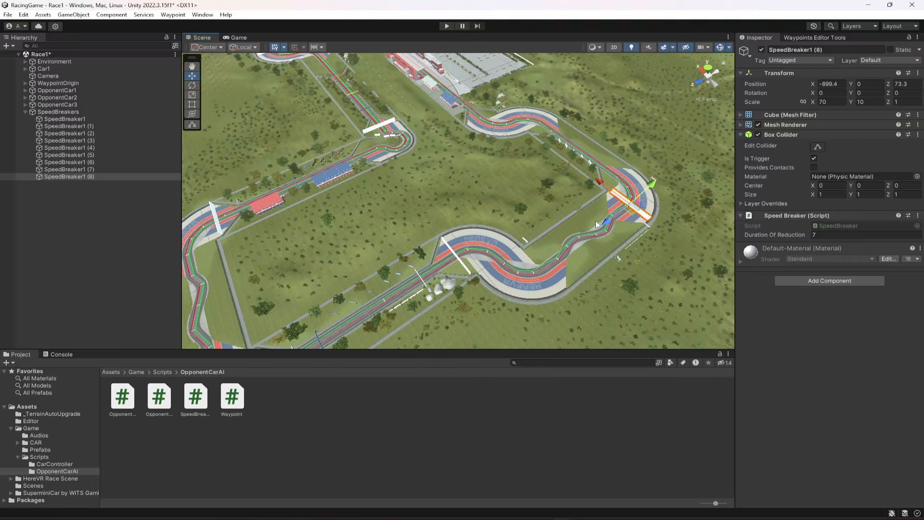
Duplicate SpeedBreaker1 (8), rotate the copy to 90° around Y, place it before the last S-bend at about X -684, Z 33, and save the scene.
alt+drag(596, 221, 593, 229)
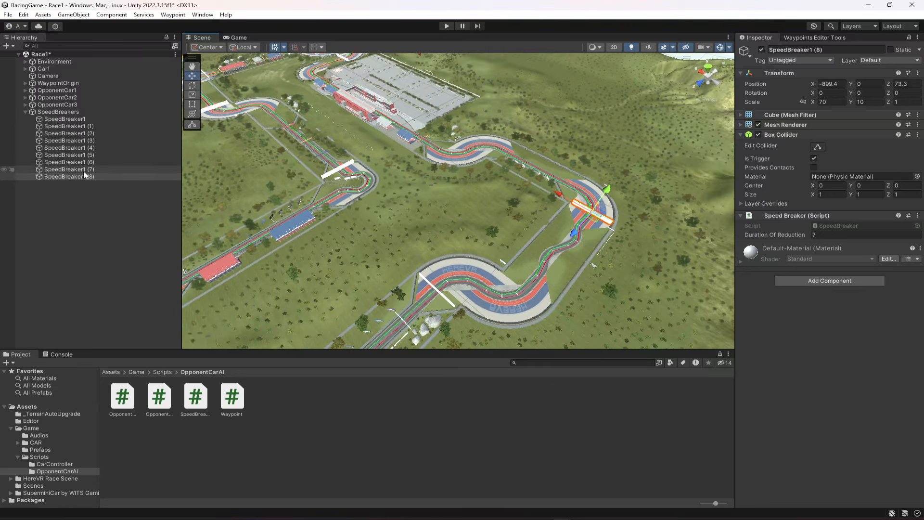
key(ctrl+d)
drag(567, 210, 472, 158)
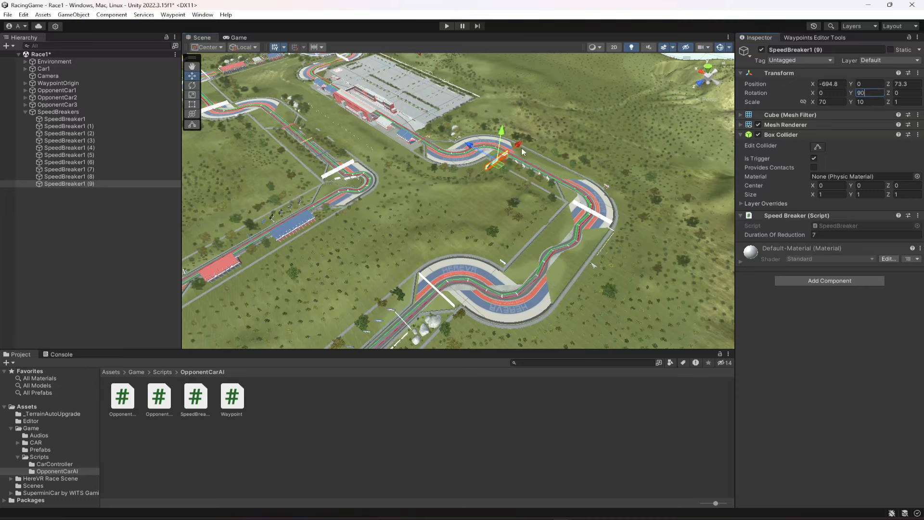
drag(522, 151, 474, 141)
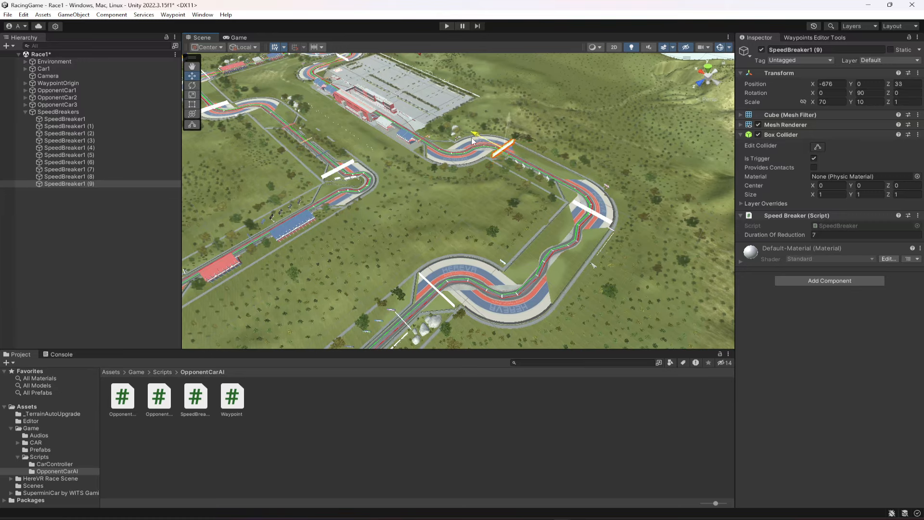
key(ctrl+s)
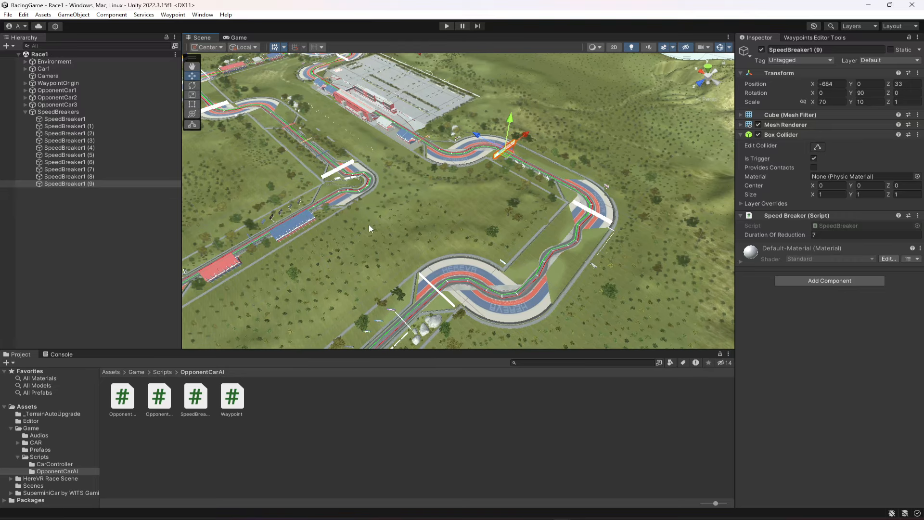
Look over the speed breakers placed around the track, then collapse the SpeedBreakers group and clear the selection.
right_drag(368, 224, 422, 179)
scroll(541, 252, down, 6)
scroll(425, 182, up, 6)
scroll(428, 185, up, 5)
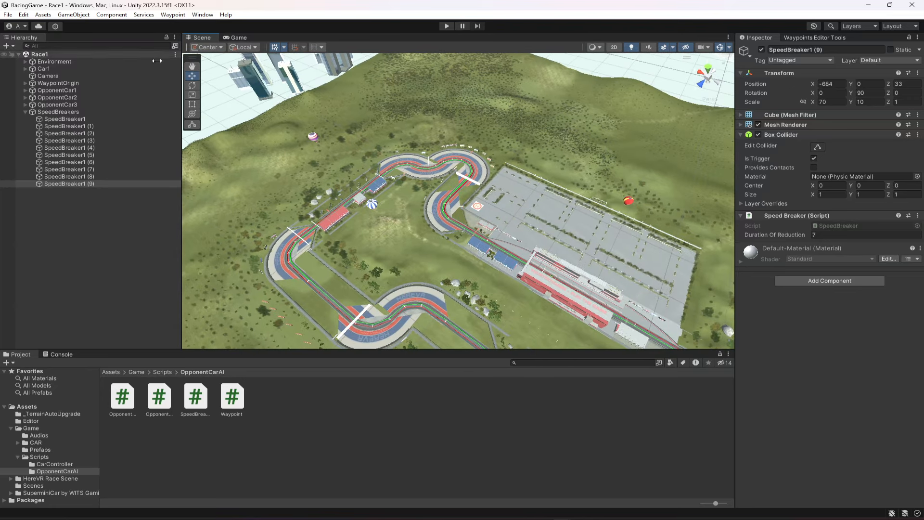
click(25, 112)
click(93, 157)
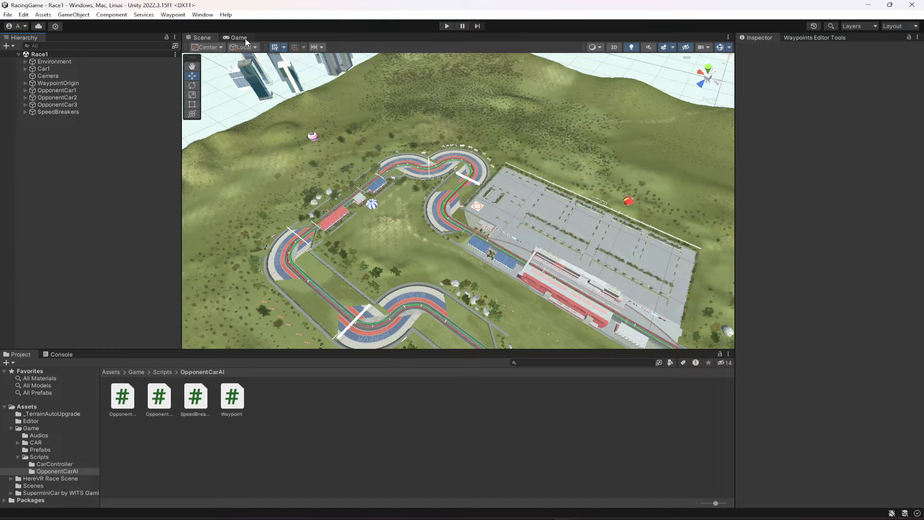
Focus the scene view on OpponentCar1, frame the first bend after the start, and run the game to test the speed breakers.
double_click(50, 90)
right_drag(457, 231, 542, 268)
scroll(541, 268, down, 10)
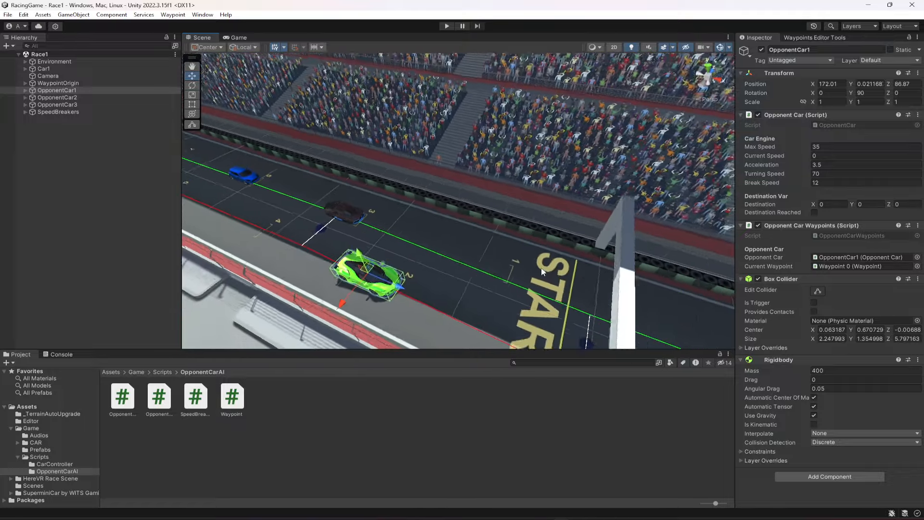
scroll(541, 271, down, 12)
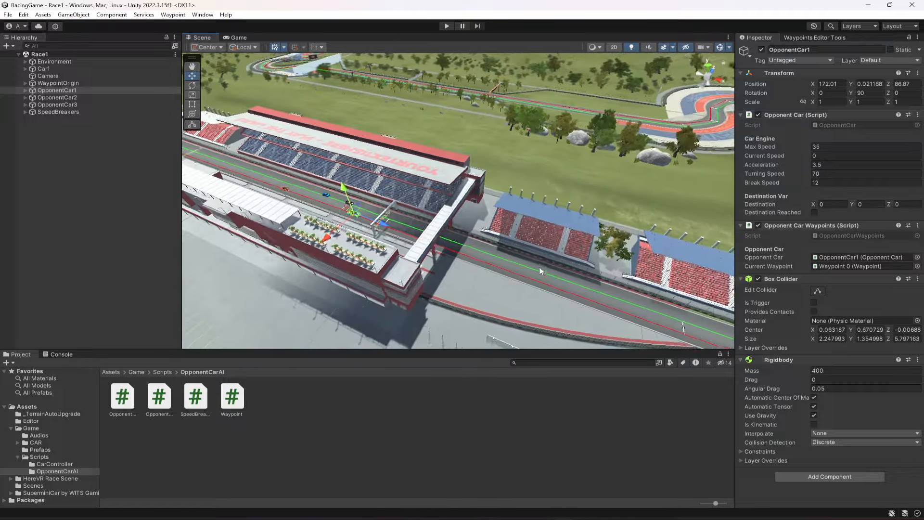
scroll(541, 270, down, 12)
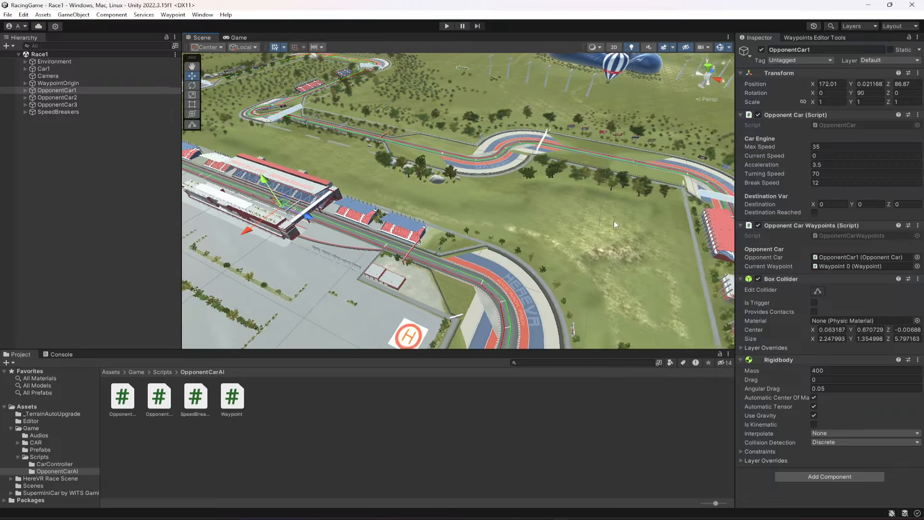
right_drag(614, 220, 564, 272)
click(447, 25)
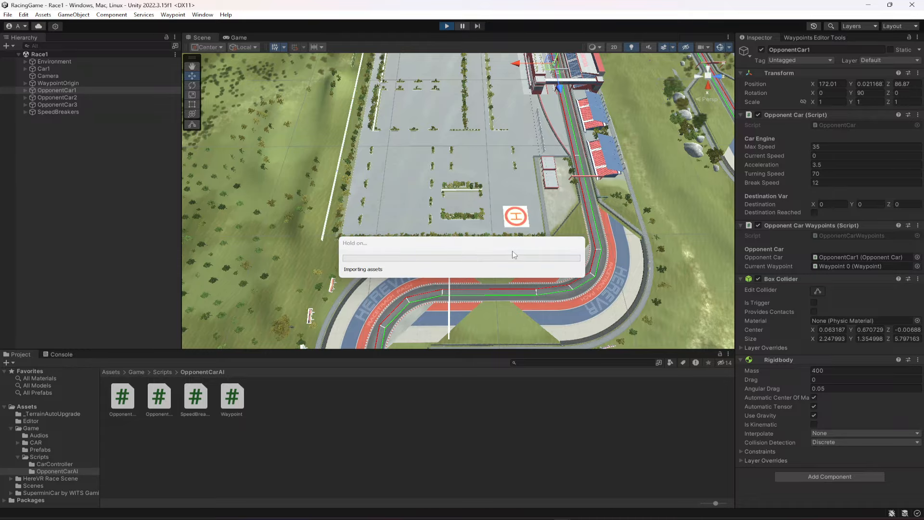
Follow OpponentCar1 through the winding bends after the start and watch its speed values at the first two speed breakers.
right_drag(585, 236, 593, 226)
key(s)
key(d)
right_drag(590, 172, 577, 187)
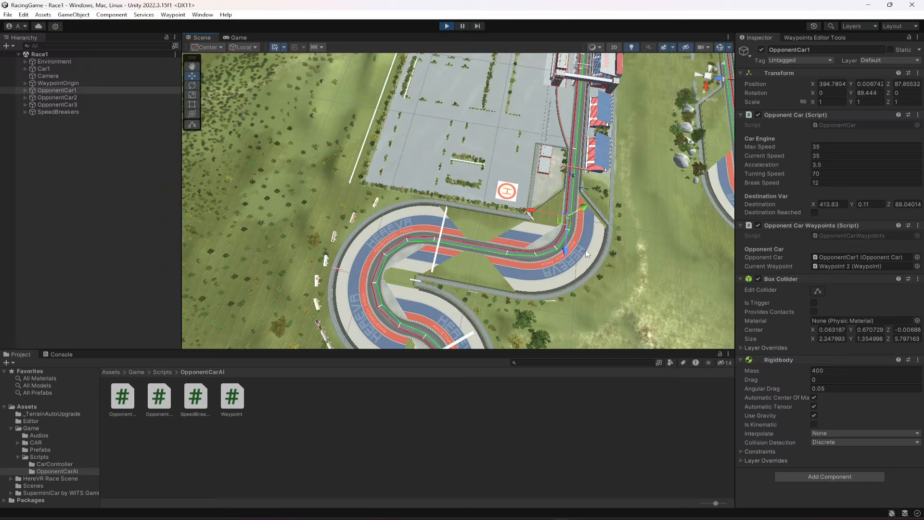
right_drag(616, 224, 520, 249)
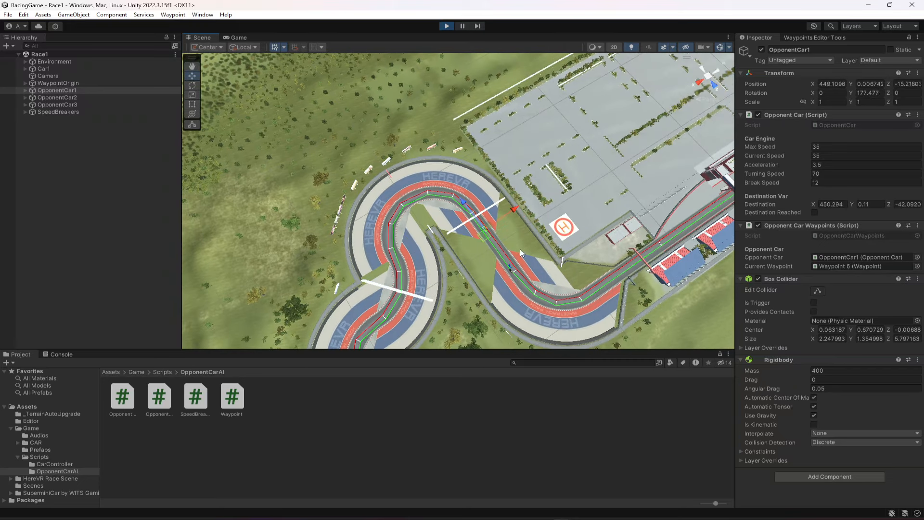
right_drag(465, 206, 406, 193)
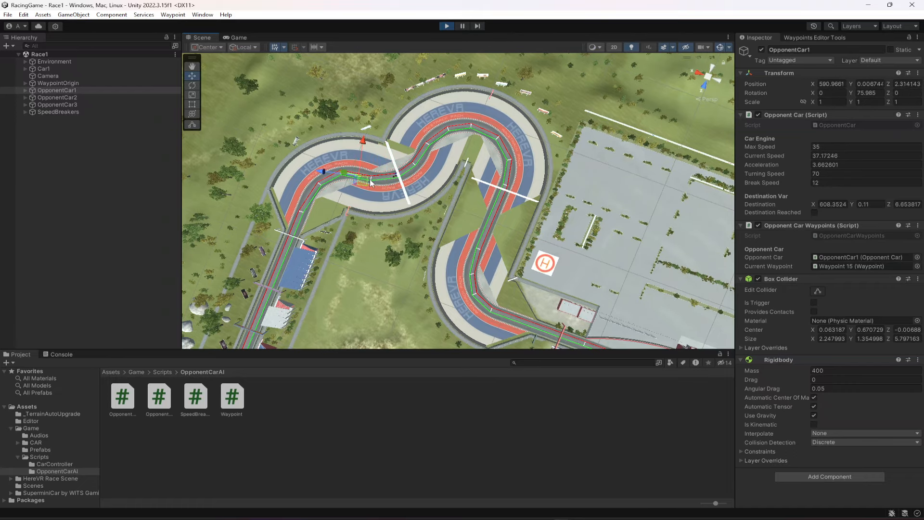
Track OpponentCar1 past the grandstands to the far S-bend, watching its current speed and acceleration, and stop the game.
right_drag(328, 187, 398, 202)
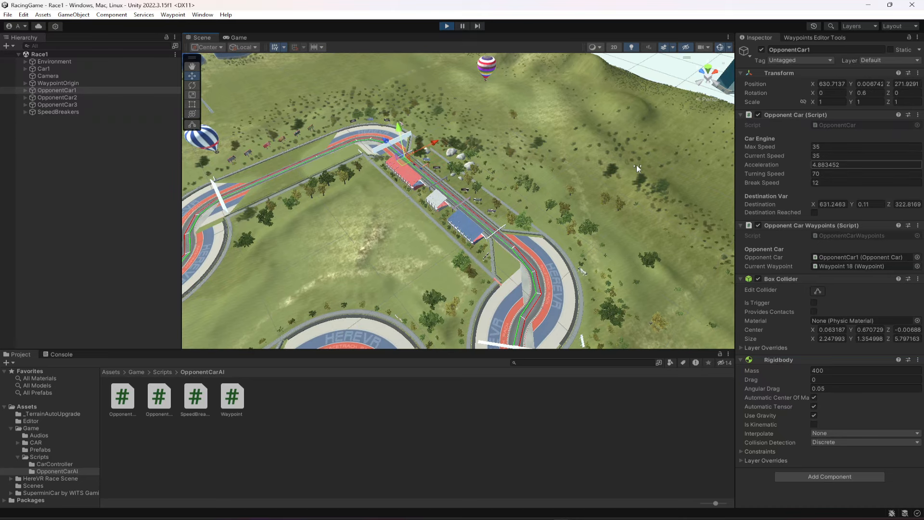
mouse_move(421, 176)
right_down()
mouse_move(401, 167)
mouse_move(419, 164)
right_up()
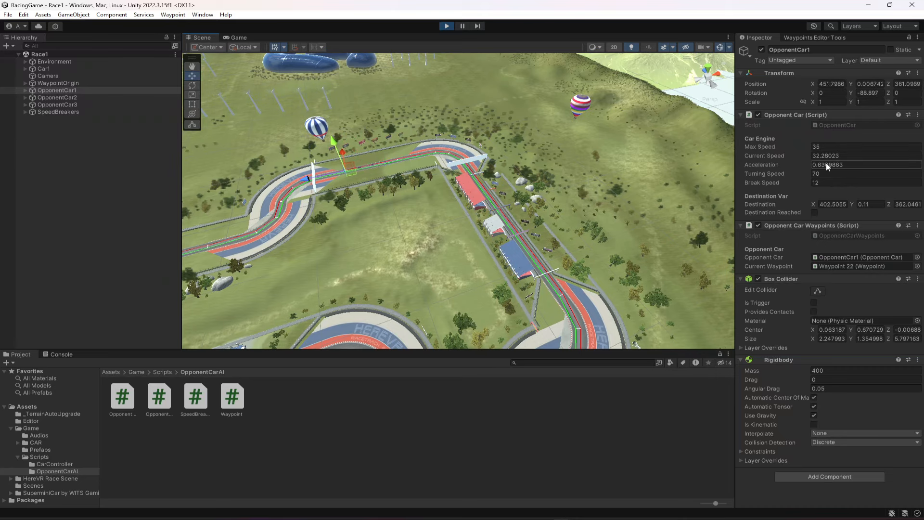
right_drag(463, 226, 413, 199)
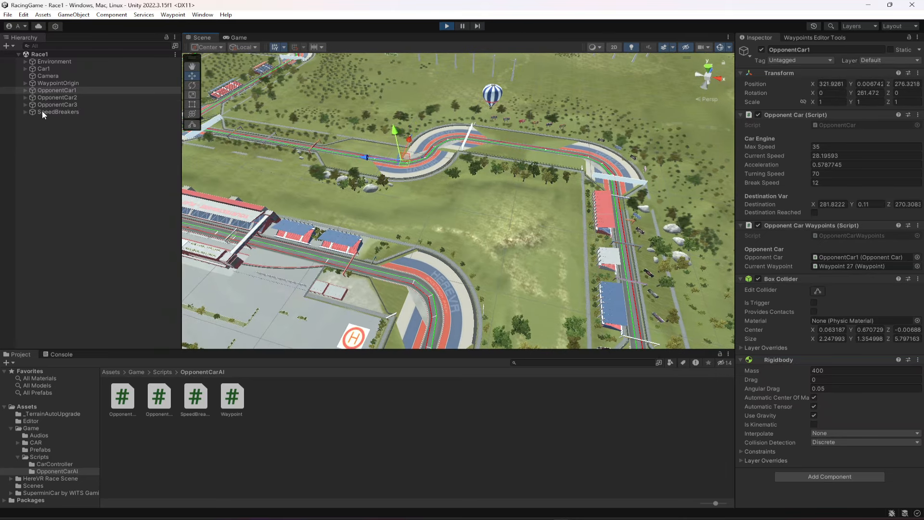
click(448, 26)
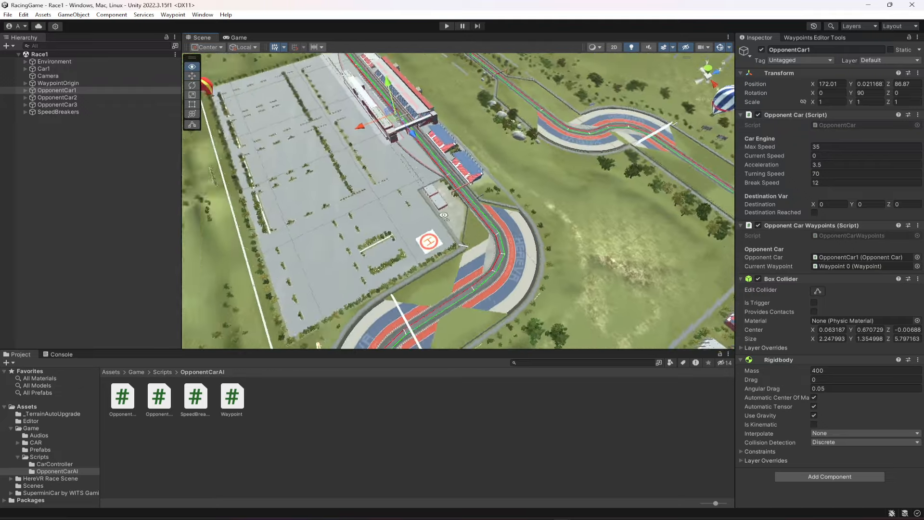
Expand SpeedBreakers, open SpeedBreaker1 (1)'s Duration Of Reduction for editing, and set that of SpeedBreaker1 (2) to 5.
click(25, 111)
click(48, 119)
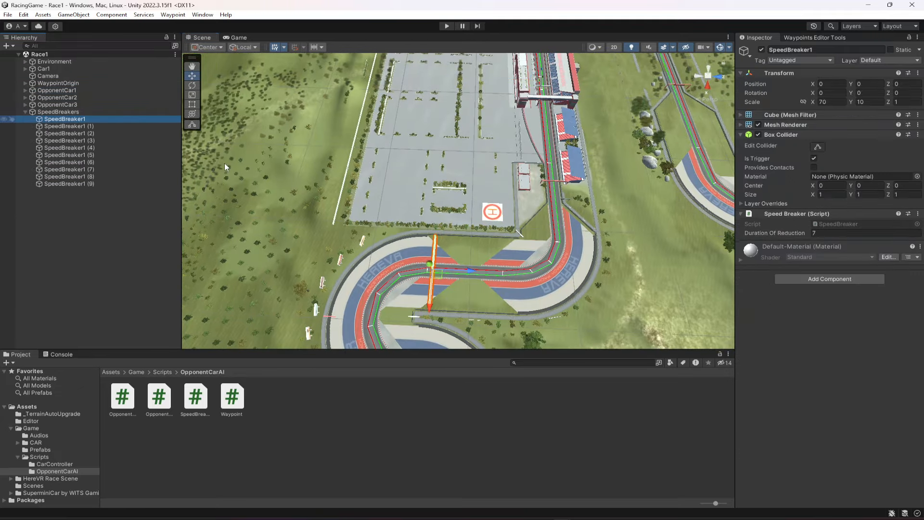
right_drag(626, 222, 455, 233)
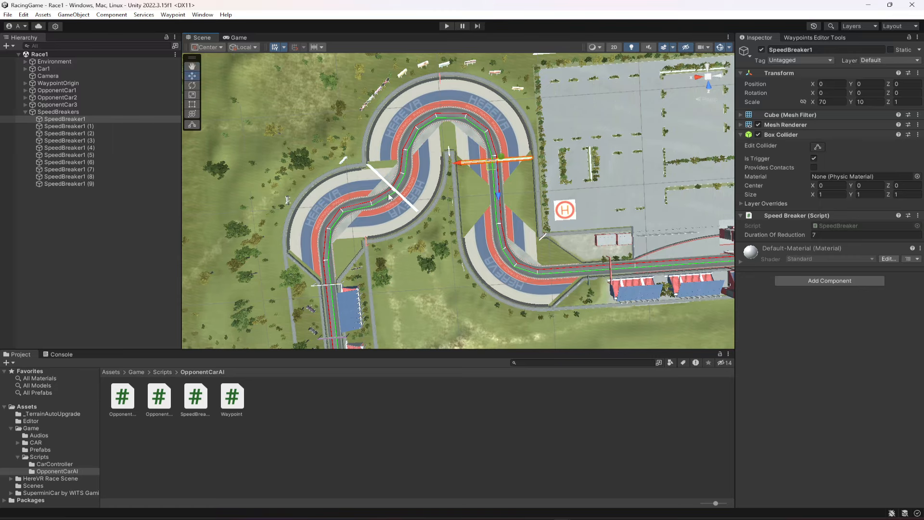
click(117, 127)
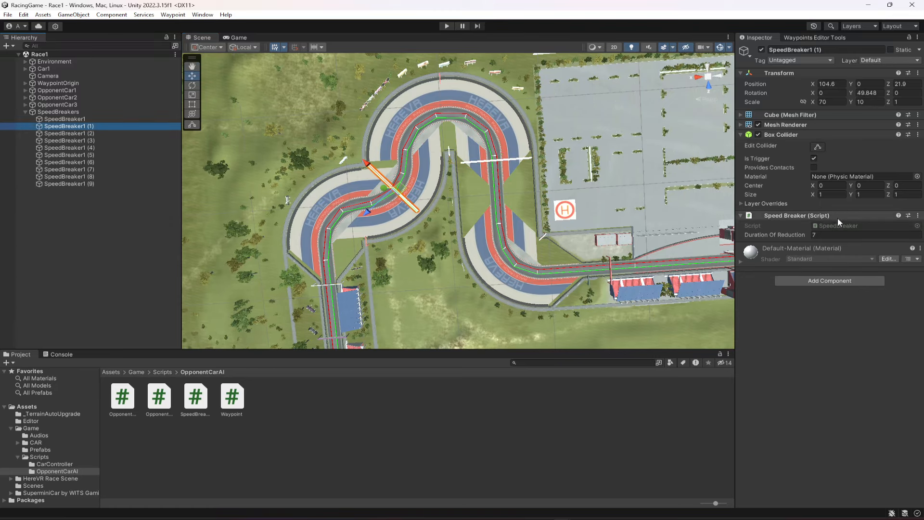
click(833, 234)
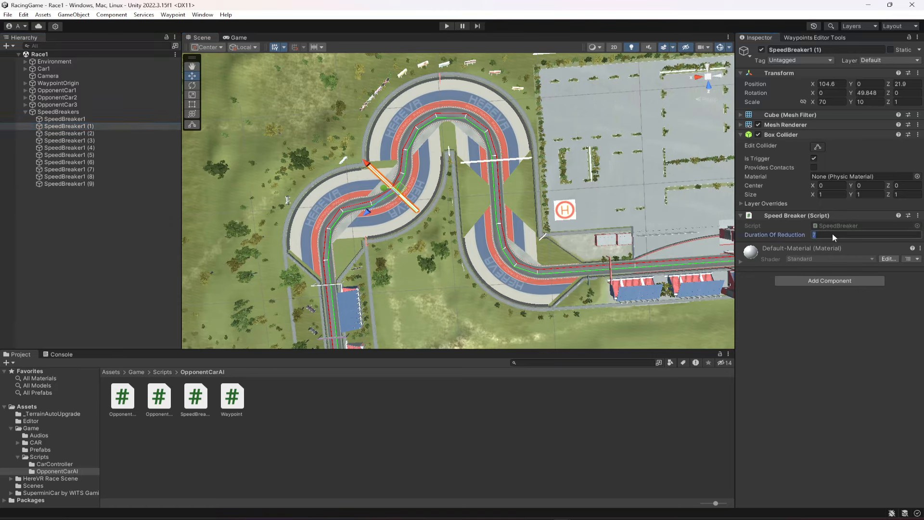
double_click(110, 134)
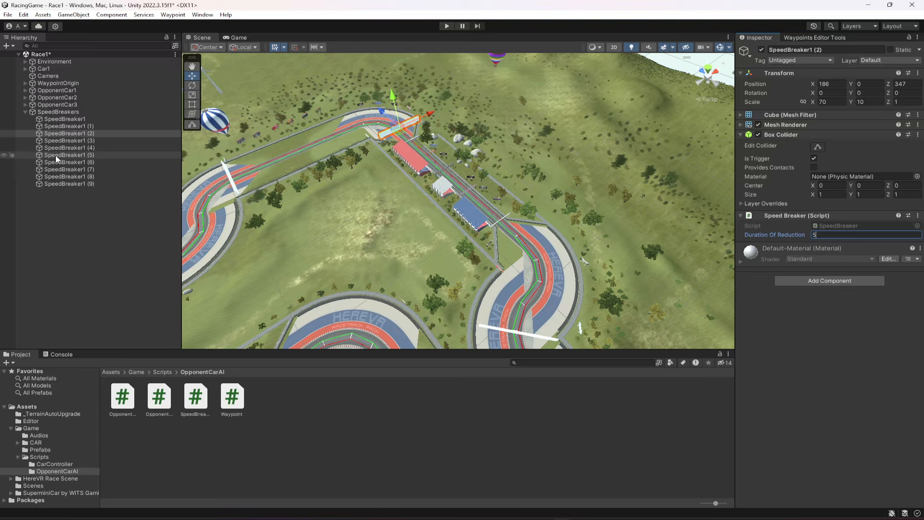
Check SpeedBreaker1 (3) and SpeedBreaker1 (4) on the track, then collapse the SpeedBreakers group with nothing selected and save the scene.
click(72, 140)
right_drag(691, 217, 635, 221)
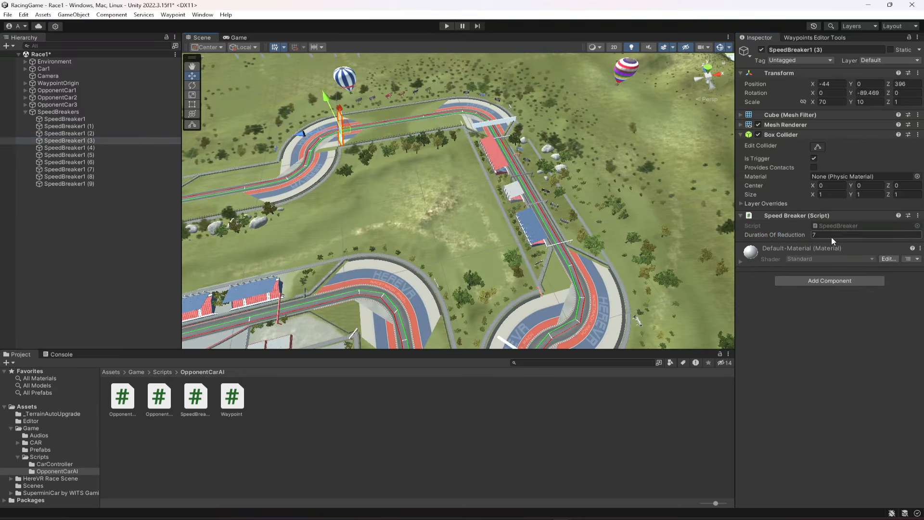
click(103, 147)
right_drag(469, 241, 347, 208)
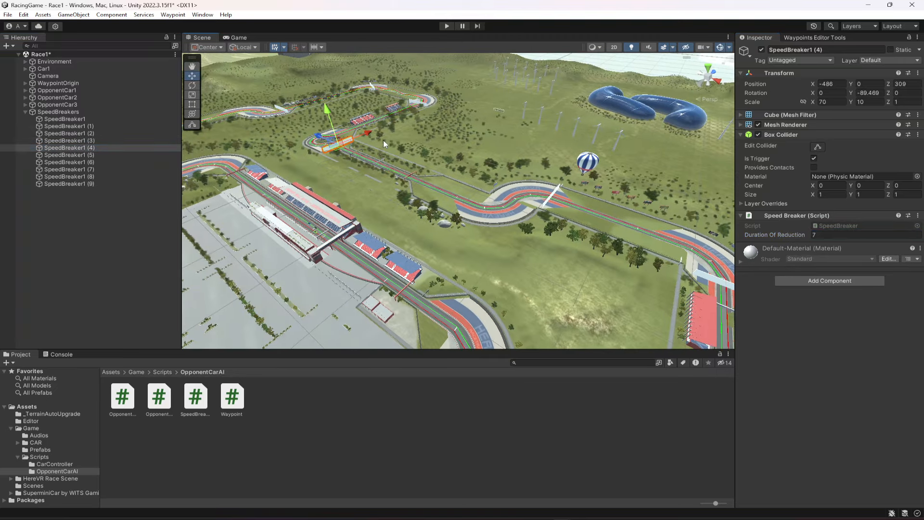
click(26, 112)
click(315, 81)
key(ctrl+s)
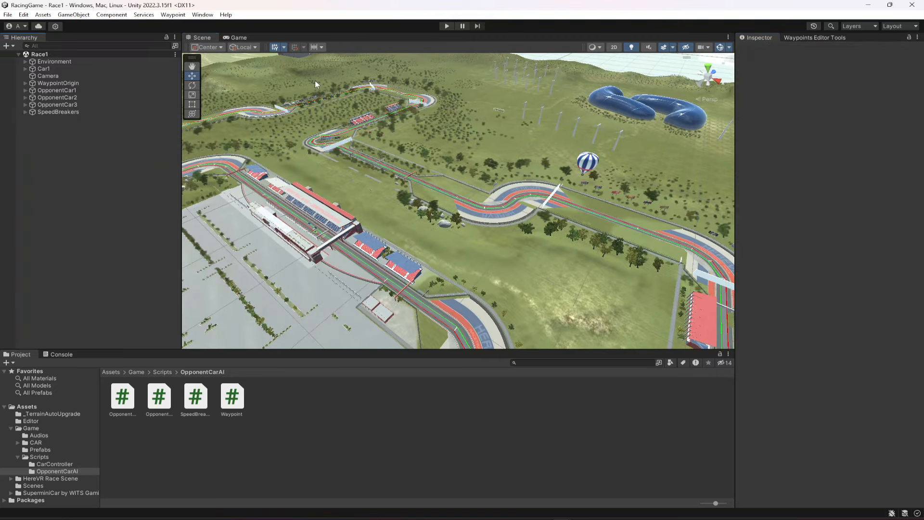
Examine the cars lined up at the start line and the track around the pit building, from close up and farther away.
right_drag(250, 304, 176, 299)
scroll(441, 232, up, 3)
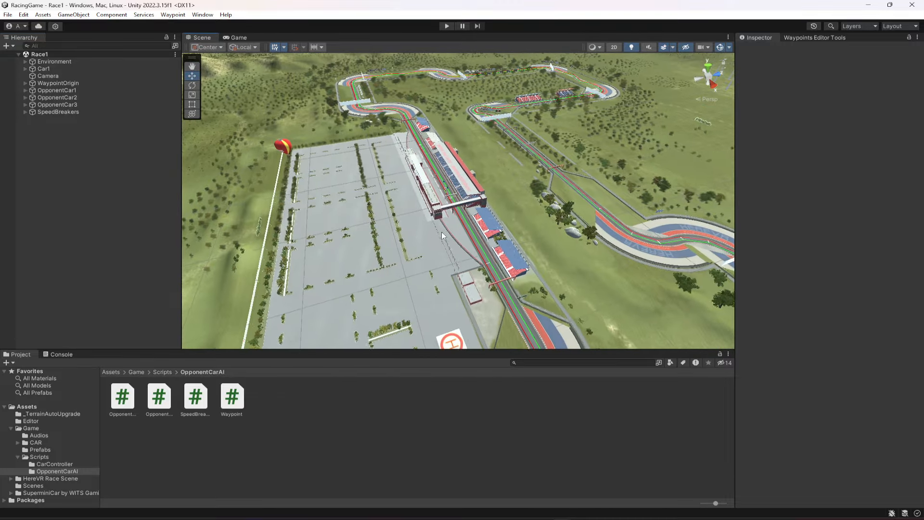
scroll(438, 218, up, 5)
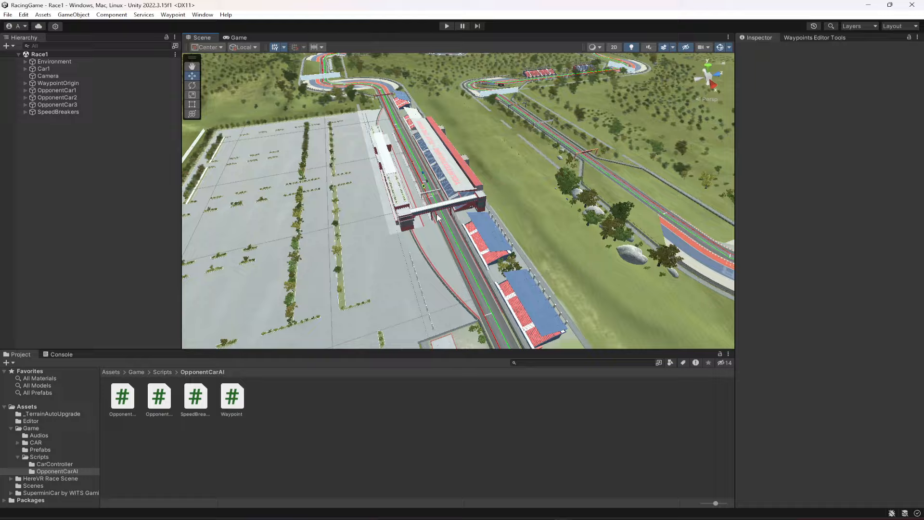
scroll(438, 218, up, 5)
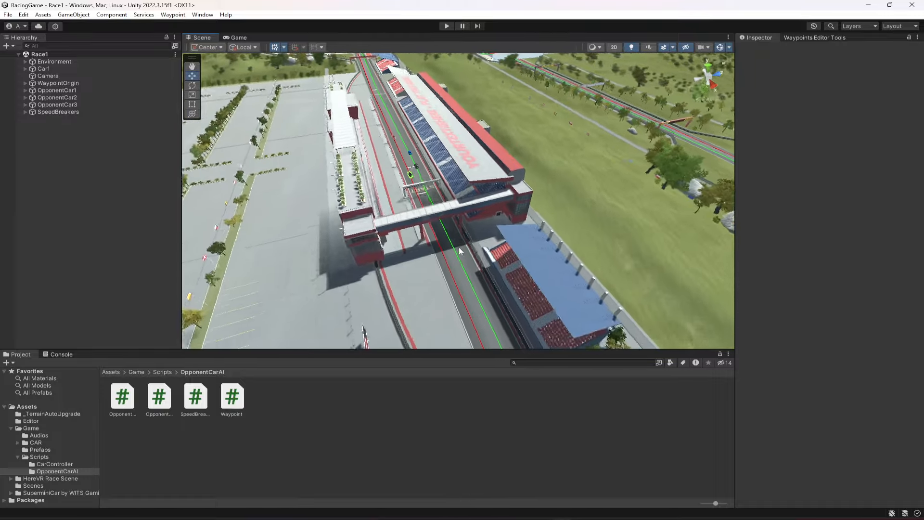
scroll(426, 216, up, 3)
right_drag(611, 222, 537, 236)
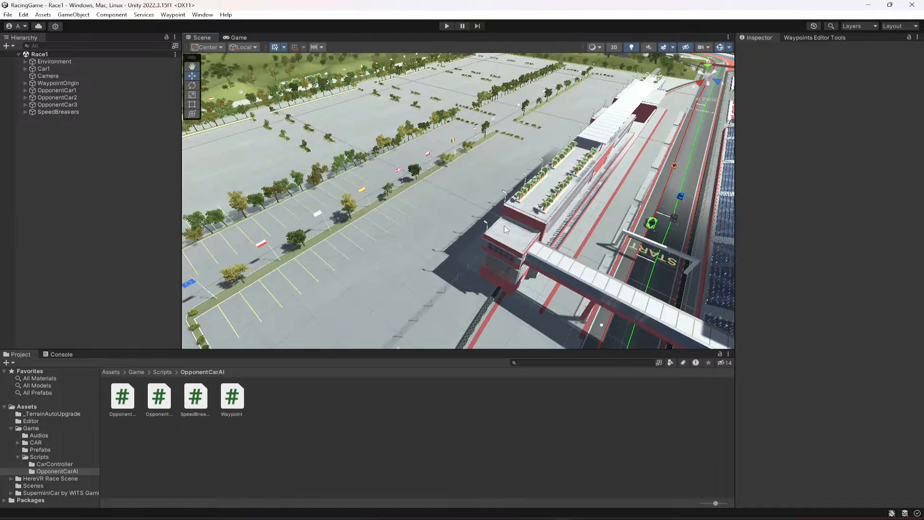
scroll(537, 236, down, 5)
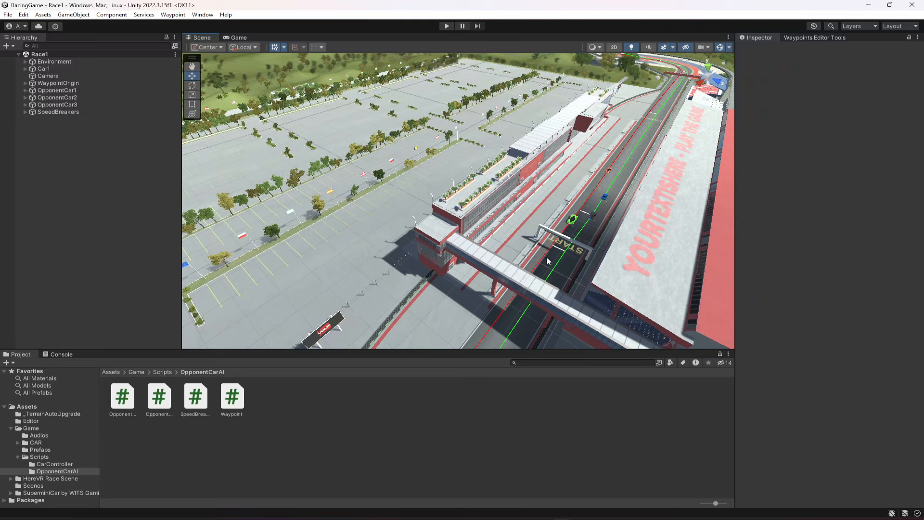
right_drag(494, 263, 549, 261)
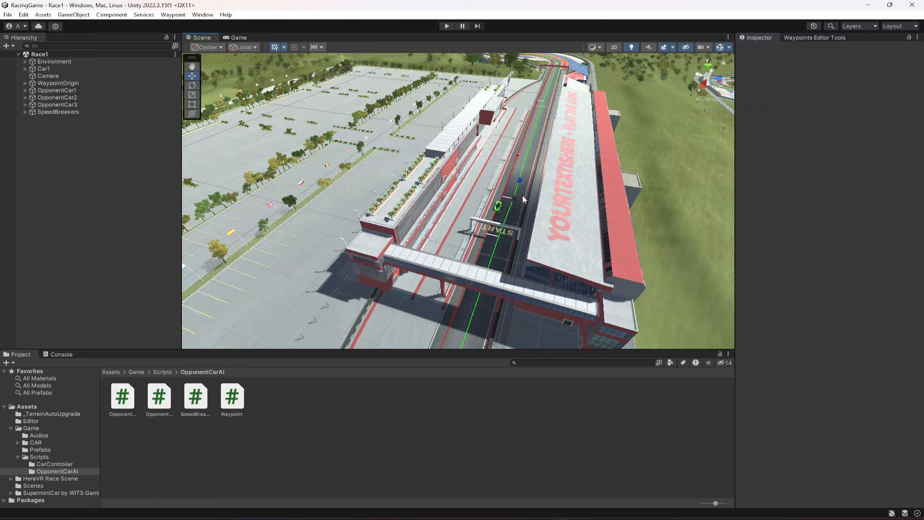
right_drag(523, 196, 517, 190)
scroll(535, 212, down, 4)
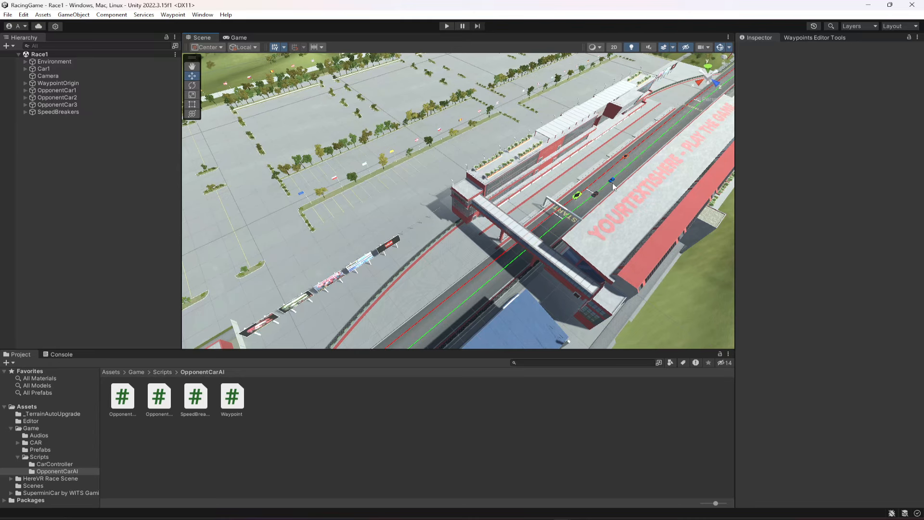
right_drag(612, 183, 605, 213)
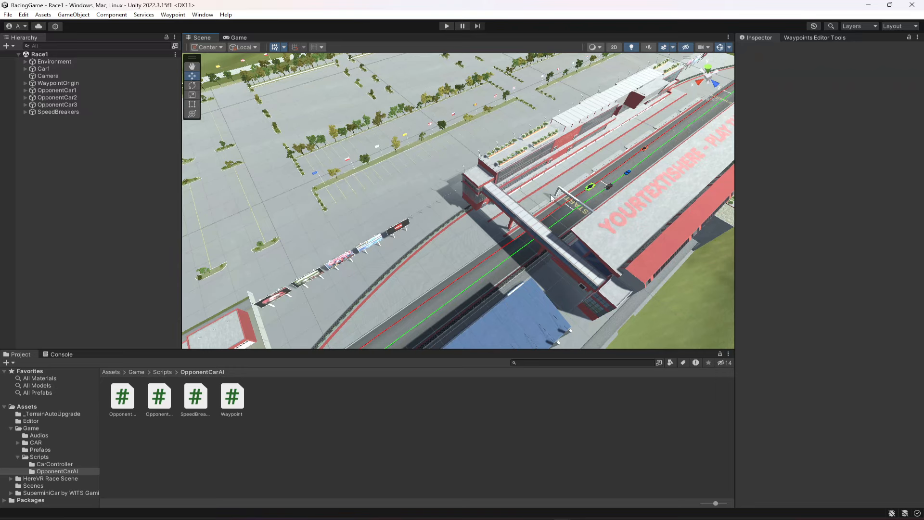
right_drag(607, 207, 543, 231)
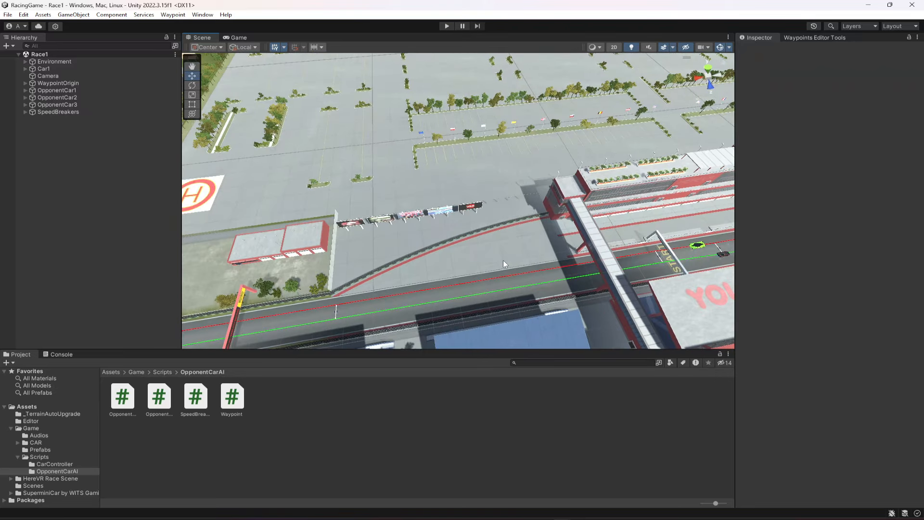
scroll(504, 260, down, 3)
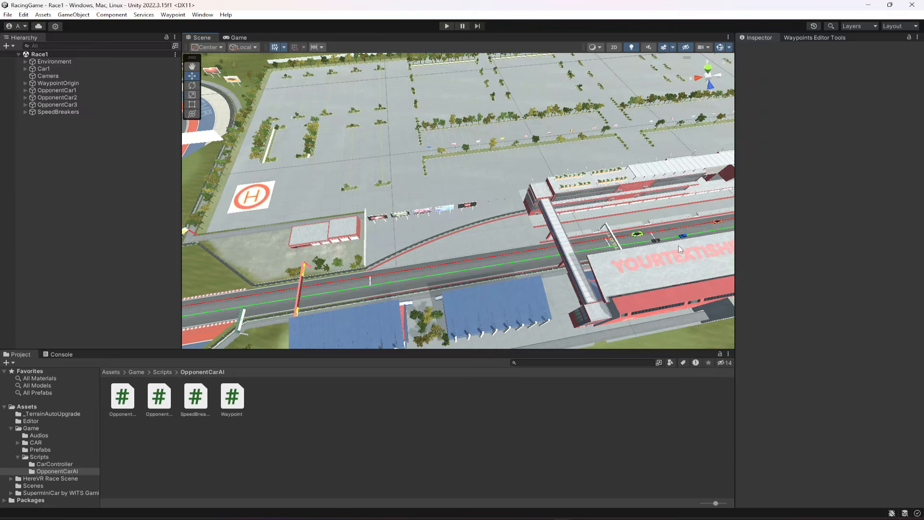
right_drag(678, 247, 513, 246)
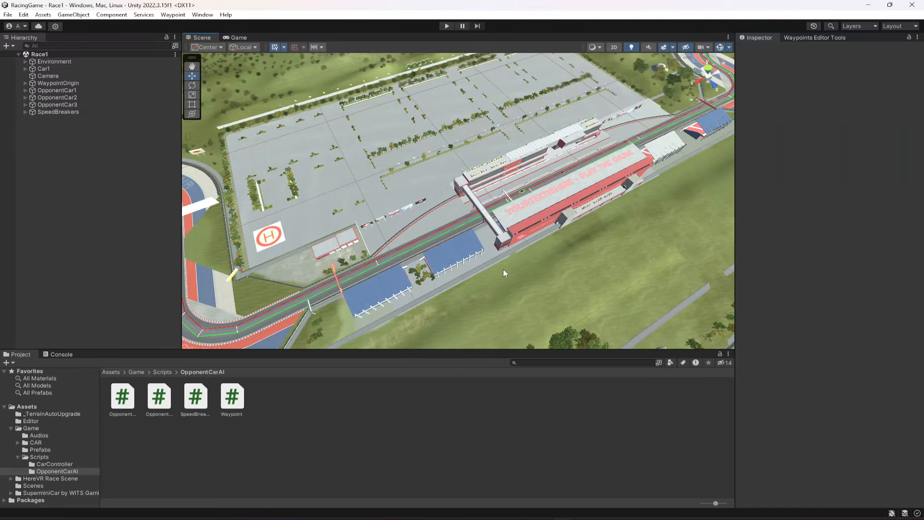